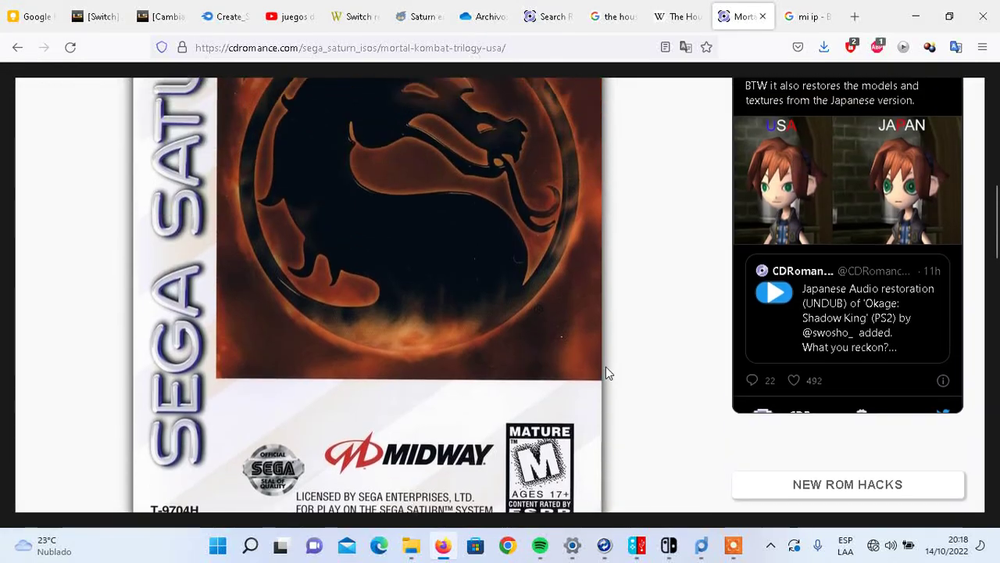
Step: Review the Mortal Kombat Trilogy page, including the cover art and the game information down to the image format
scroll(634, 380, up, 3)
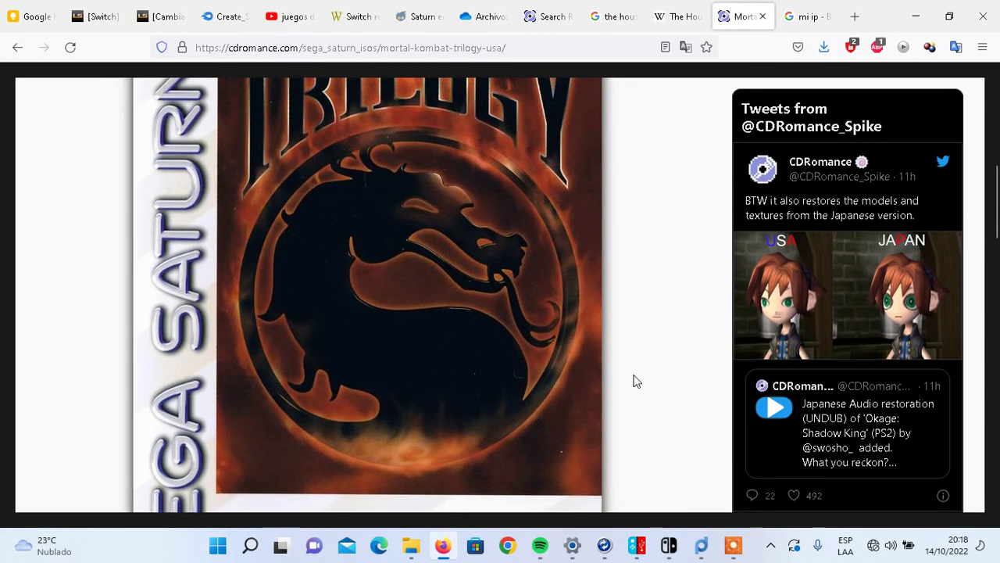
scroll(634, 380, up, 1)
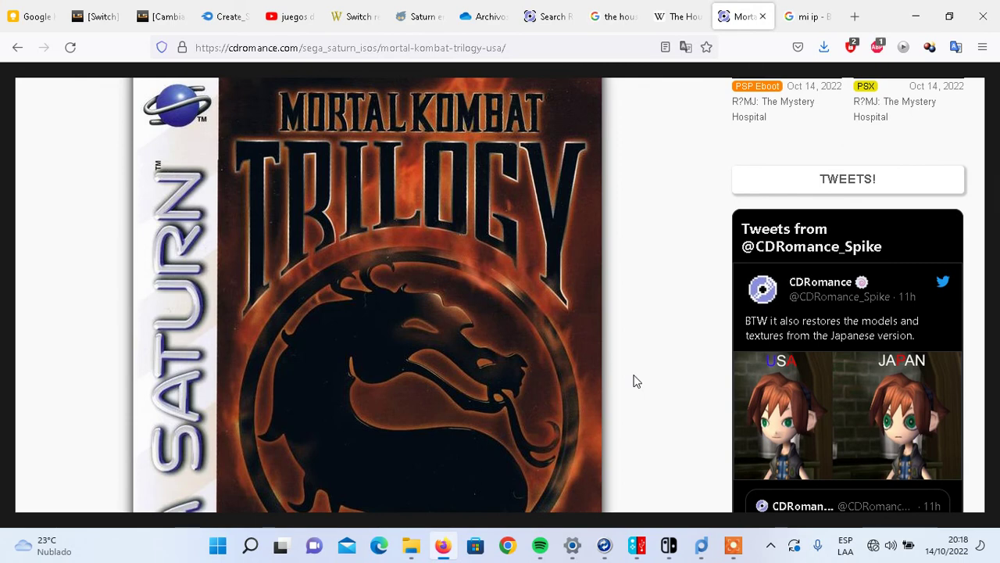
scroll(635, 381, up, 1)
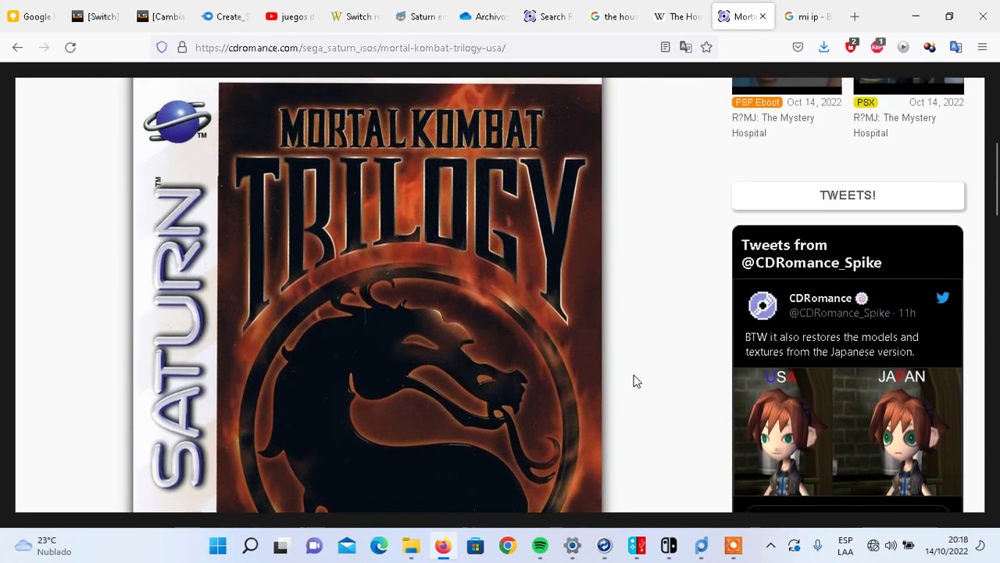
scroll(634, 380, down, 1)
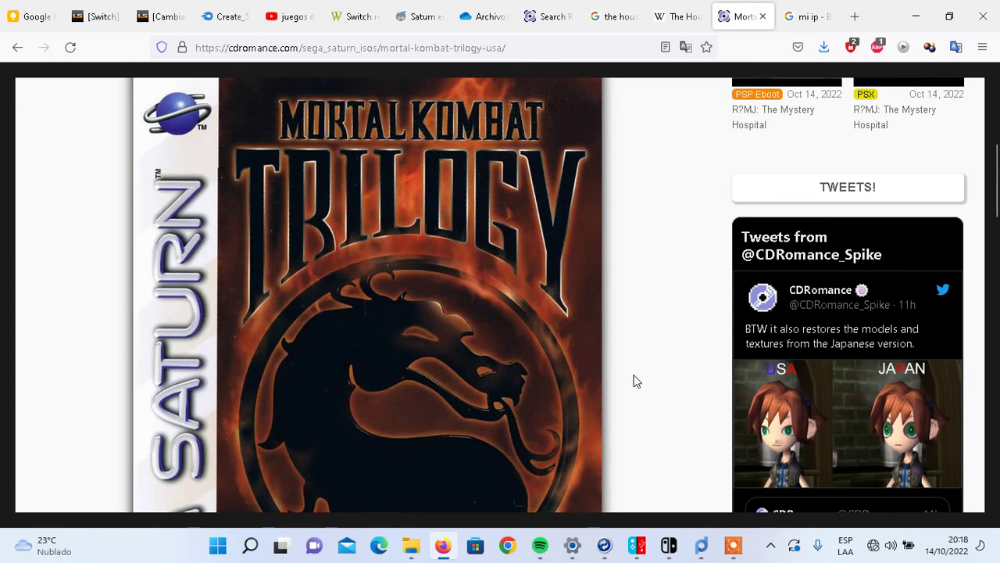
scroll(637, 381, up, 1)
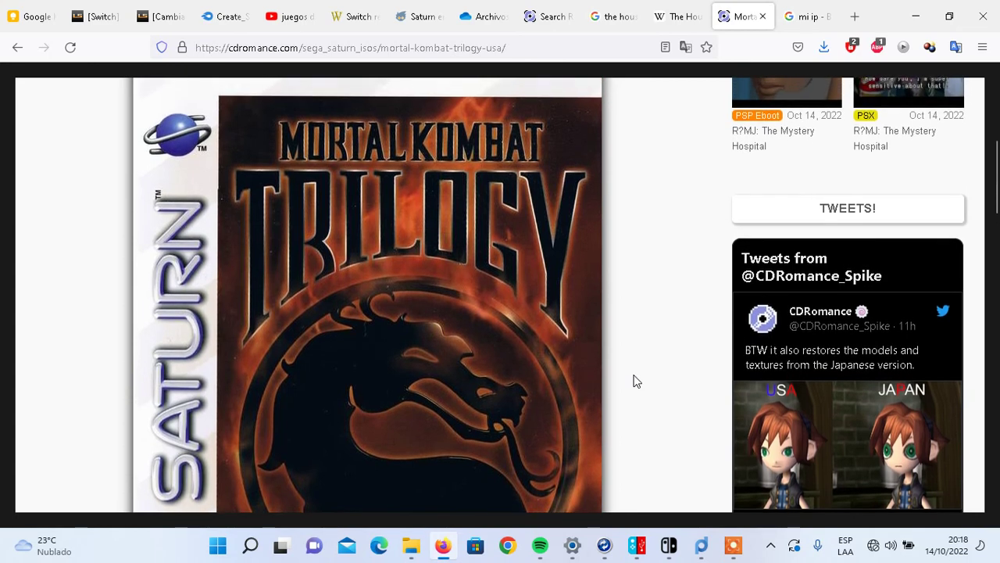
scroll(637, 381, down, 1)
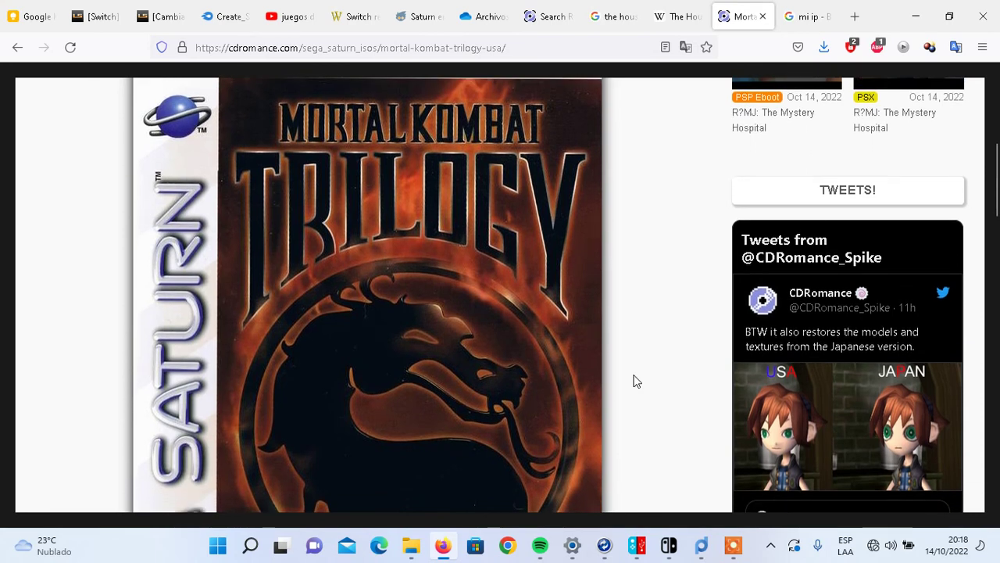
scroll(637, 381, down, 5)
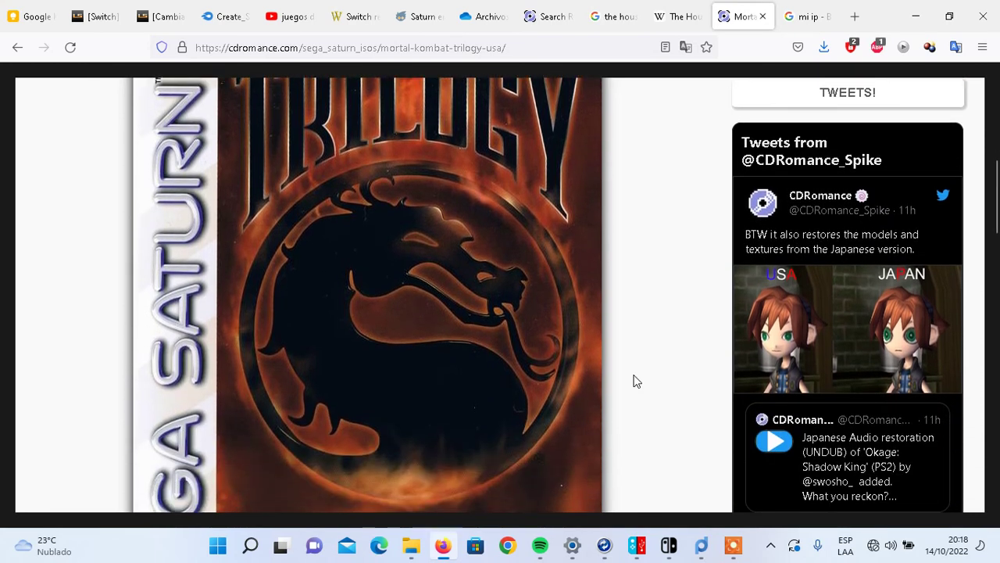
scroll(637, 380, up, 5)
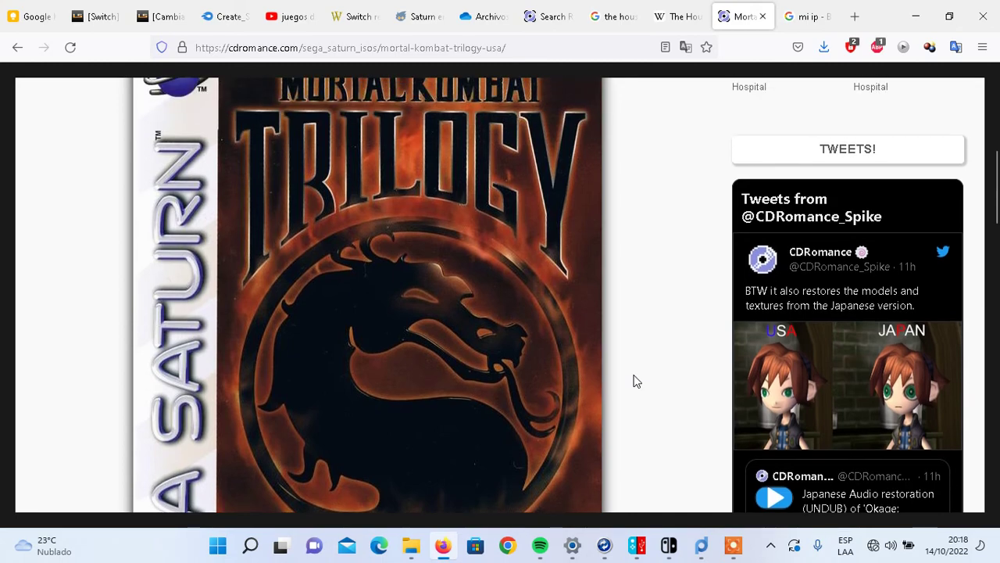
scroll(637, 381, down, 13)
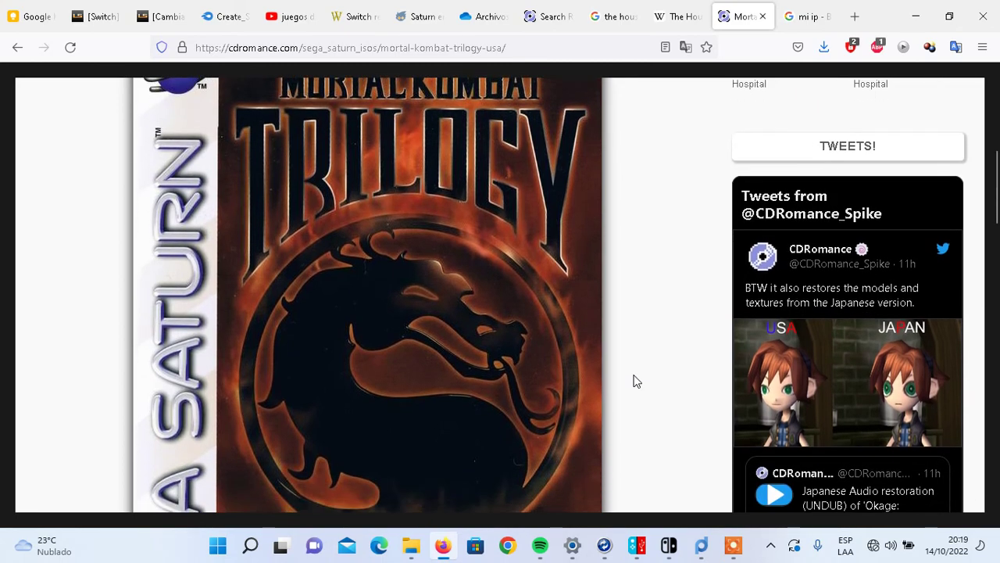
scroll(636, 381, down, 19)
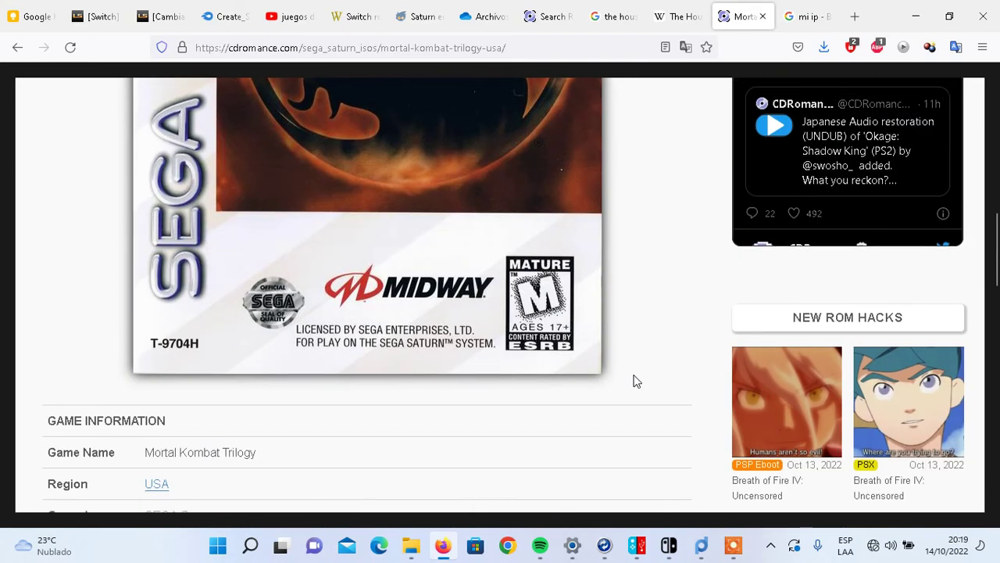
scroll(637, 380, down, 2)
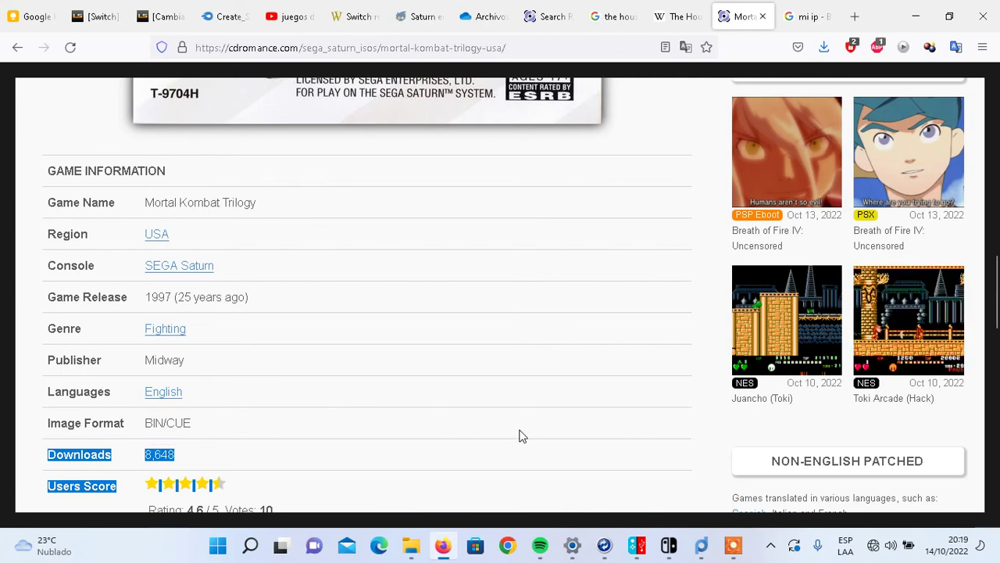
click(231, 421)
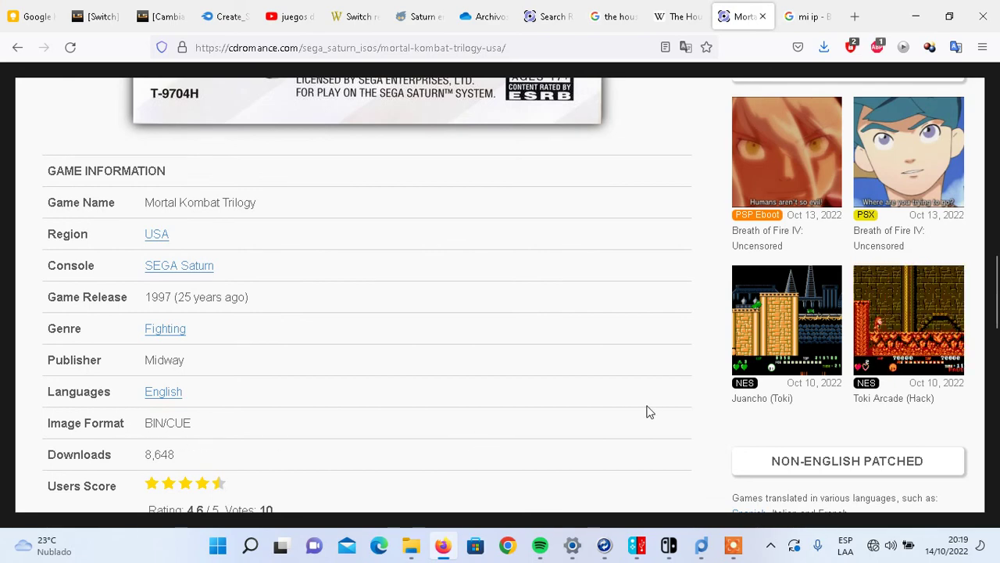
Step: Locate the downloaded Mortal Kombat Trilogy (USA) (DW0641) archive in the Descargas folder and place it on the clipboard
click(824, 47)
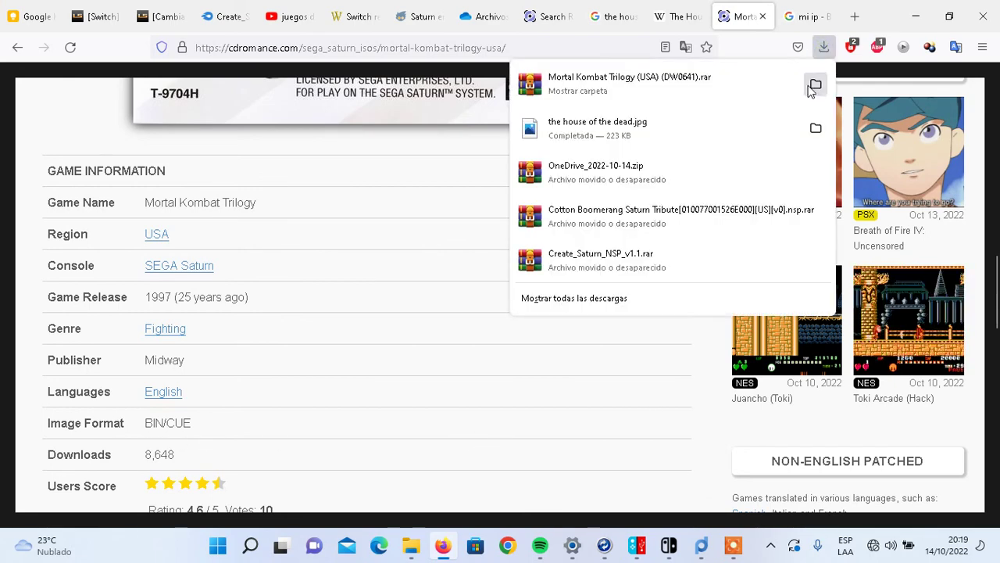
click(813, 86)
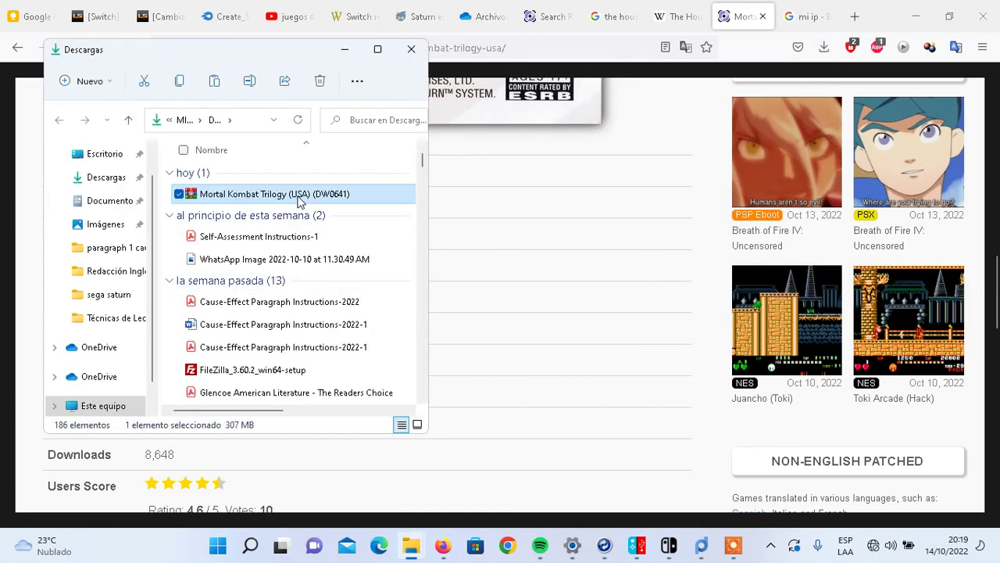
right_click(300, 201)
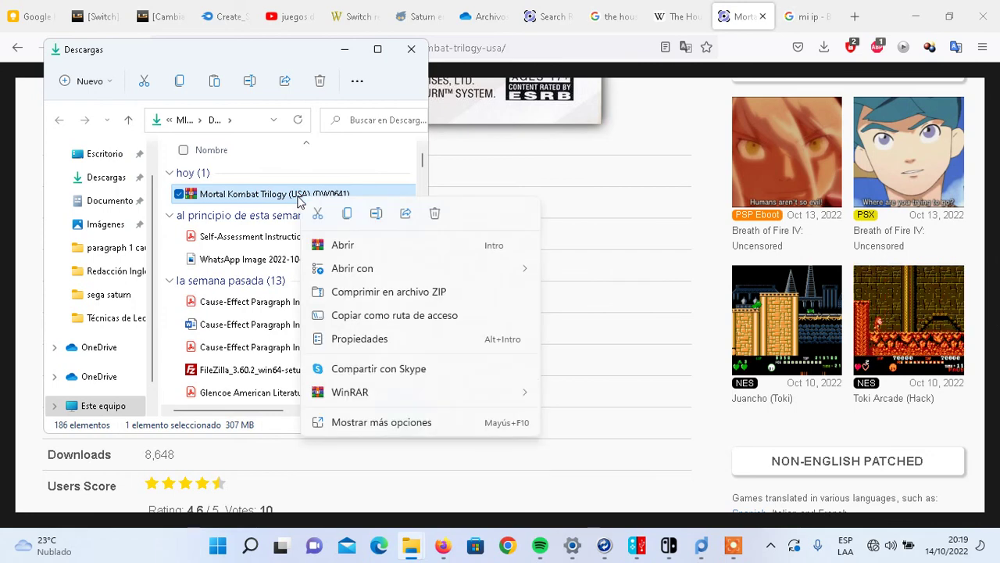
click(343, 217)
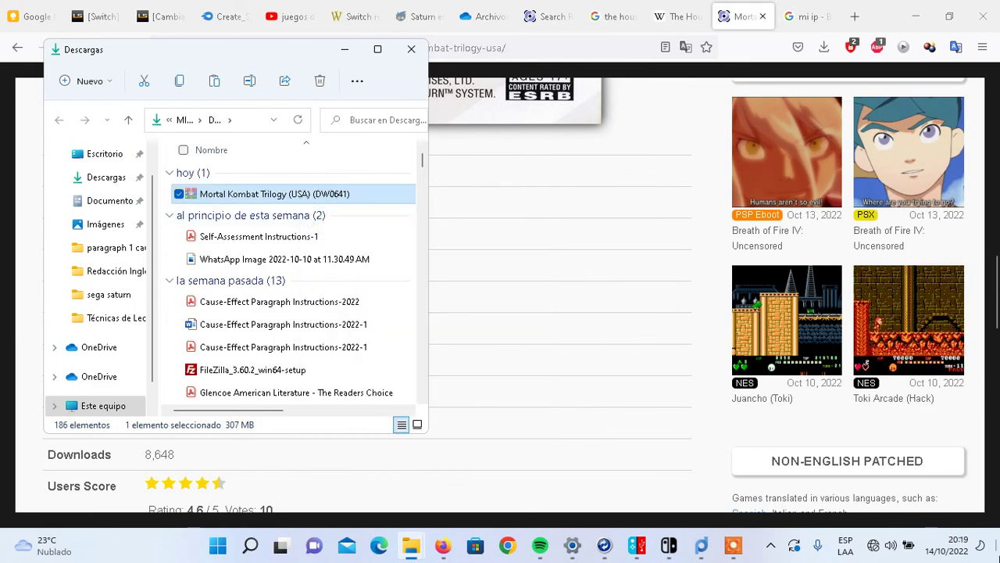
Step: Paste the Mortal Kombat Trilogy archive into the sega saturn folder on the desktop, with the folder window maximized
click(996, 551)
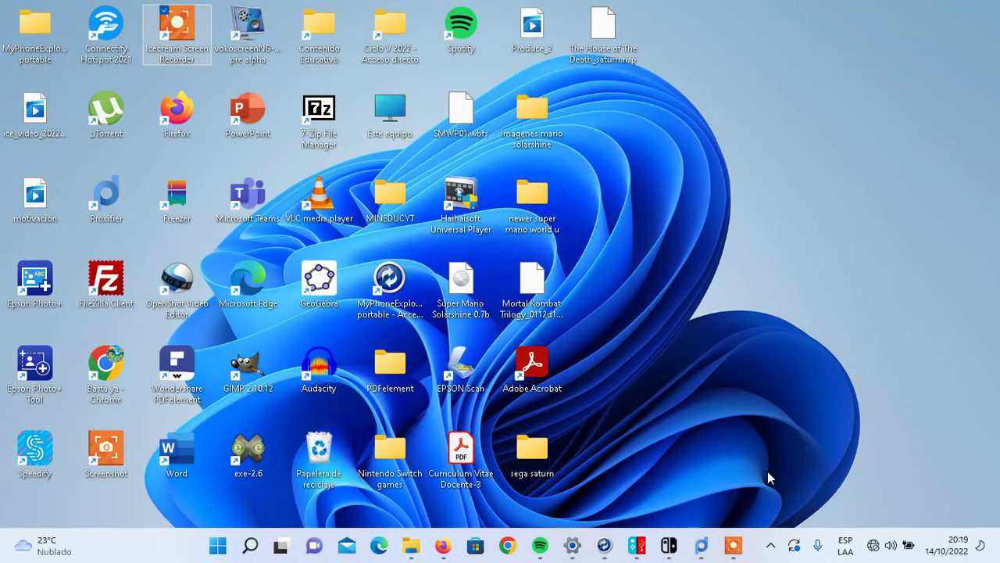
double_click(546, 460)
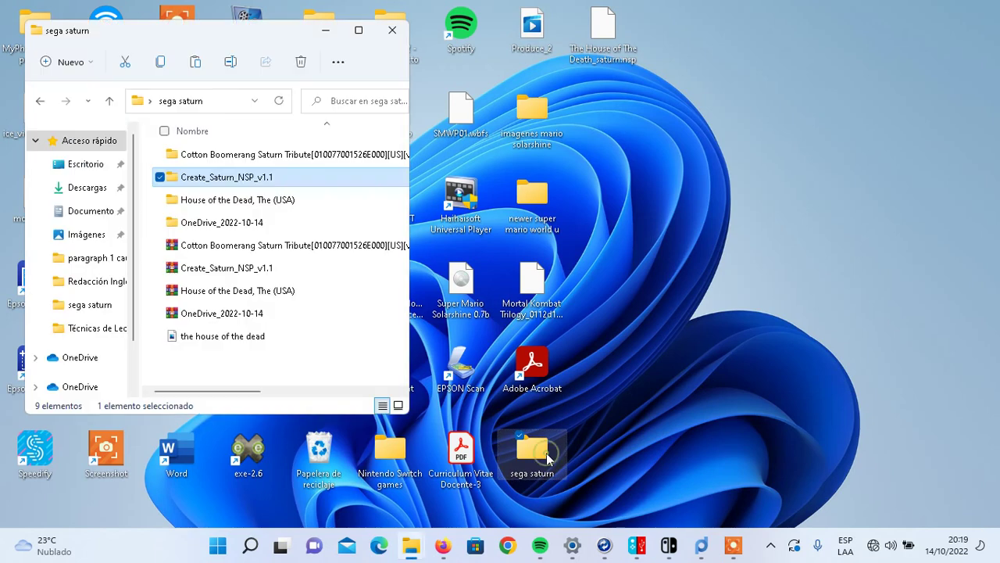
click(359, 31)
click(518, 420)
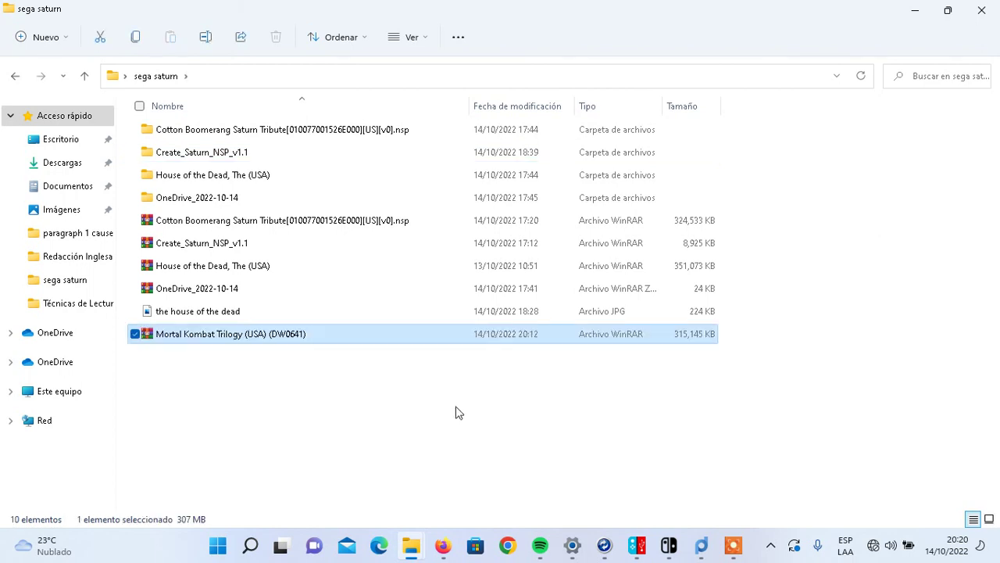
Step: Extract the Mortal Kombat Trilogy (USA) (DW0641) archive with WinRAR into a folder of the same name
click(260, 342)
right_click(260, 342)
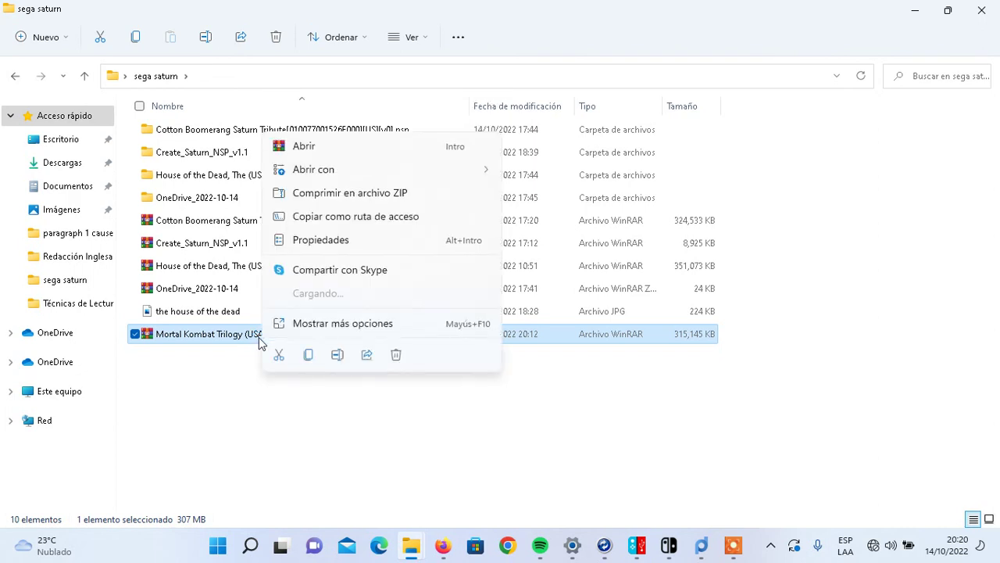
click(429, 330)
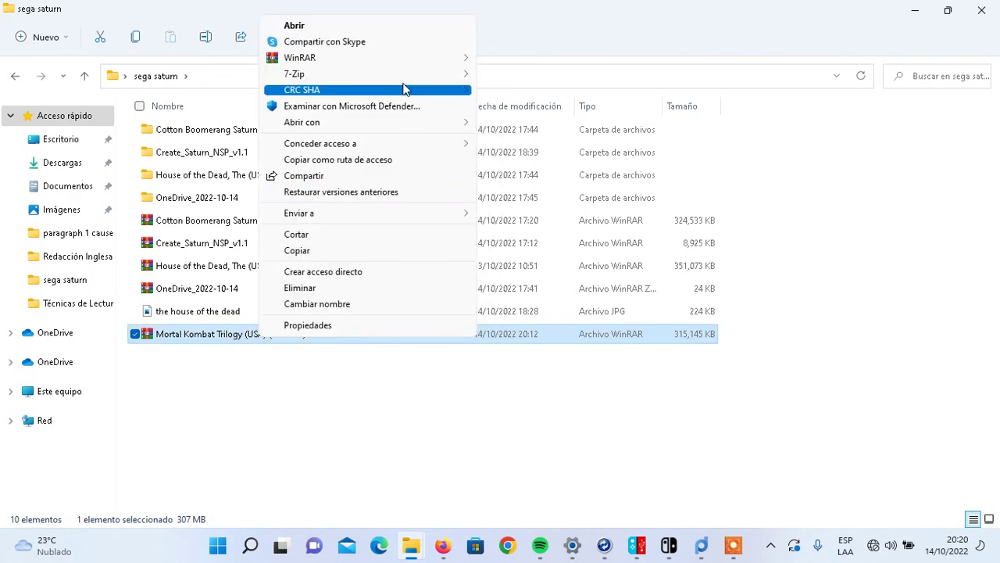
mouse_move(431, 127)
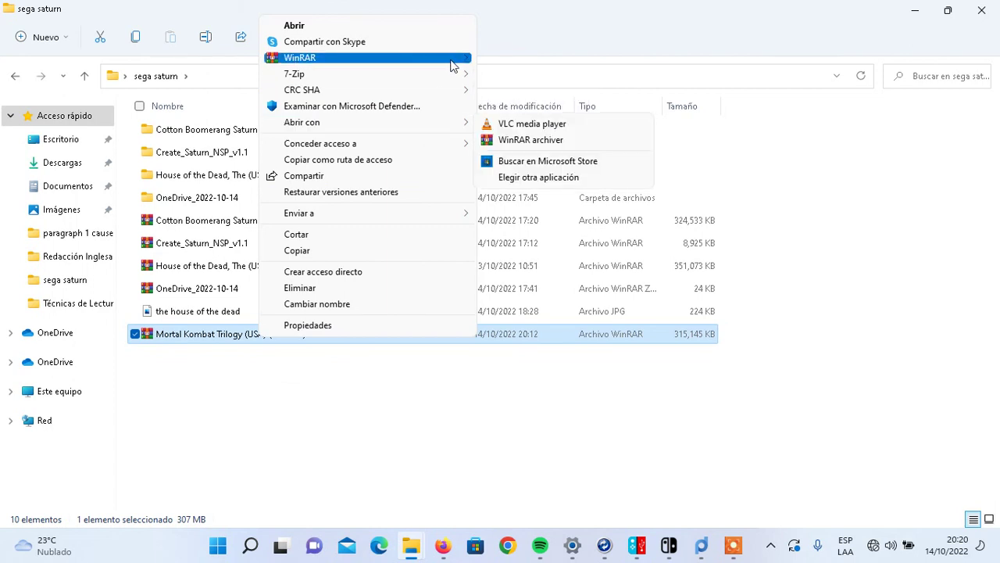
mouse_move(454, 60)
click(519, 92)
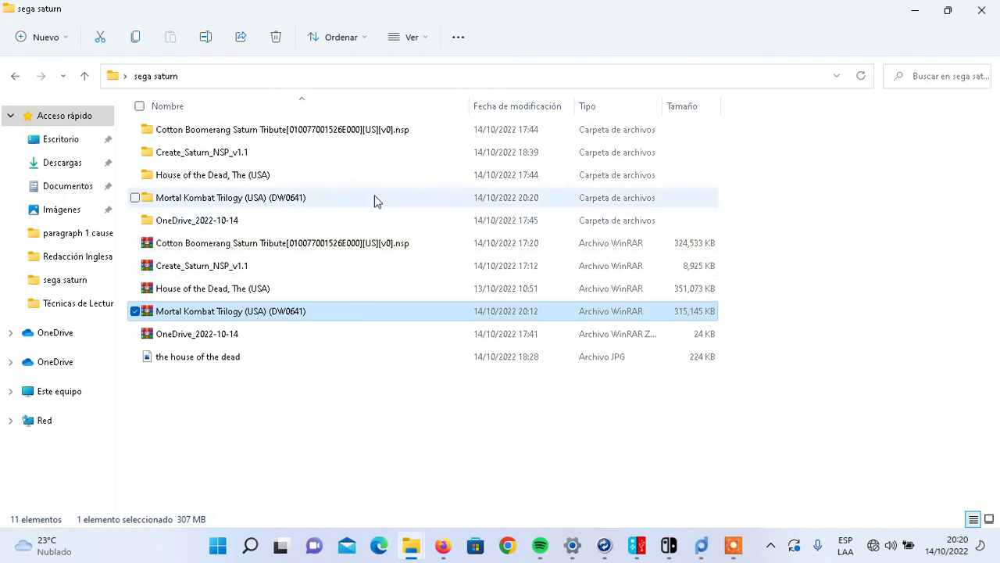
Step: Look through the contents of the Create_Saturn_NSP_v1.1 folder, including its game folder, and return to the sega saturn folder
mouse_move(226, 165)
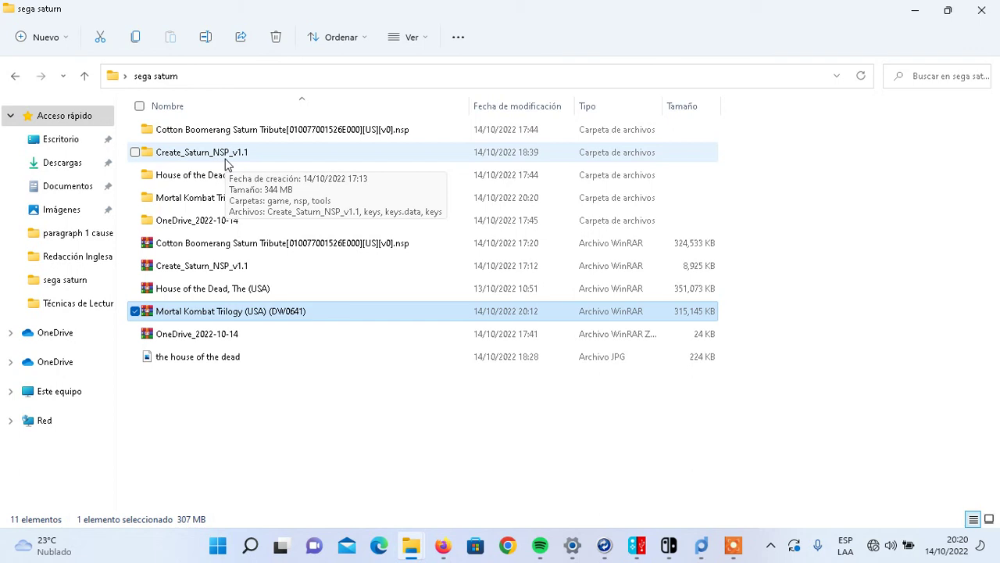
click(226, 160)
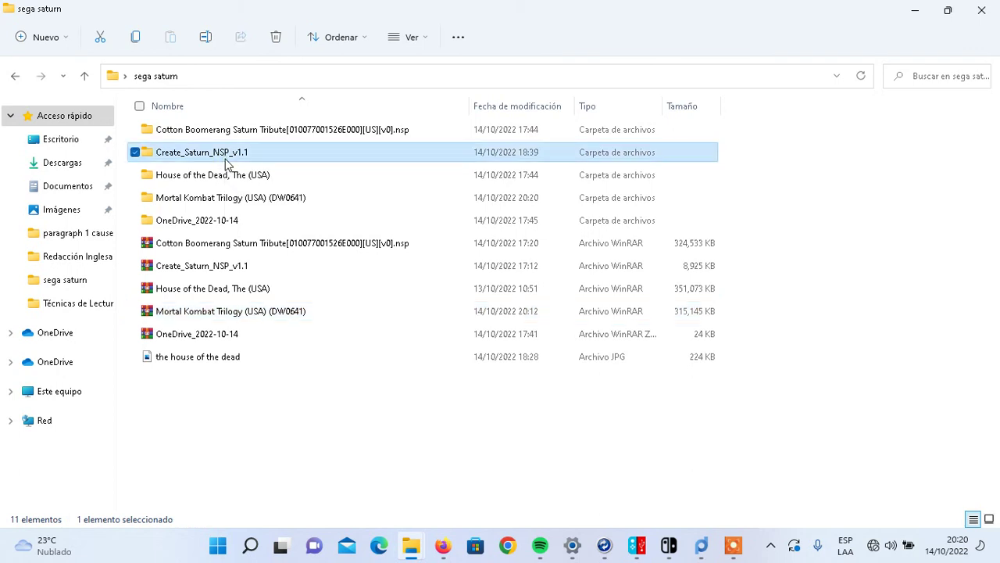
click(231, 160)
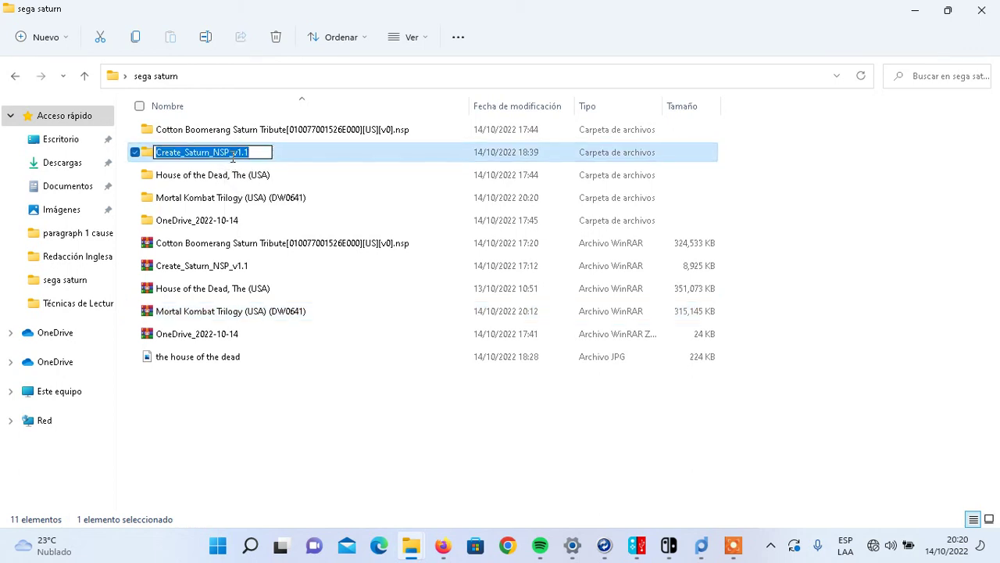
click(328, 396)
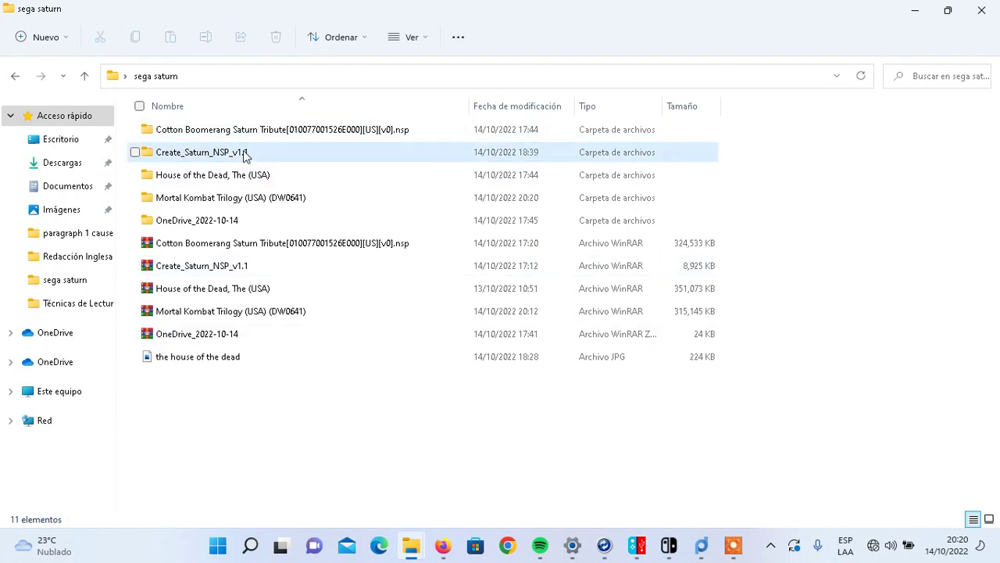
mouse_move(242, 156)
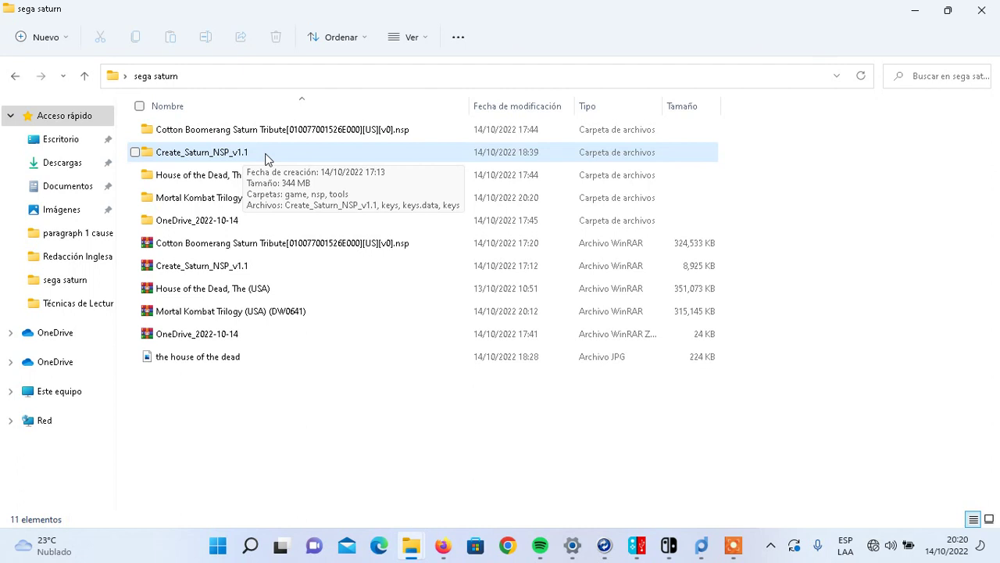
double_click(264, 158)
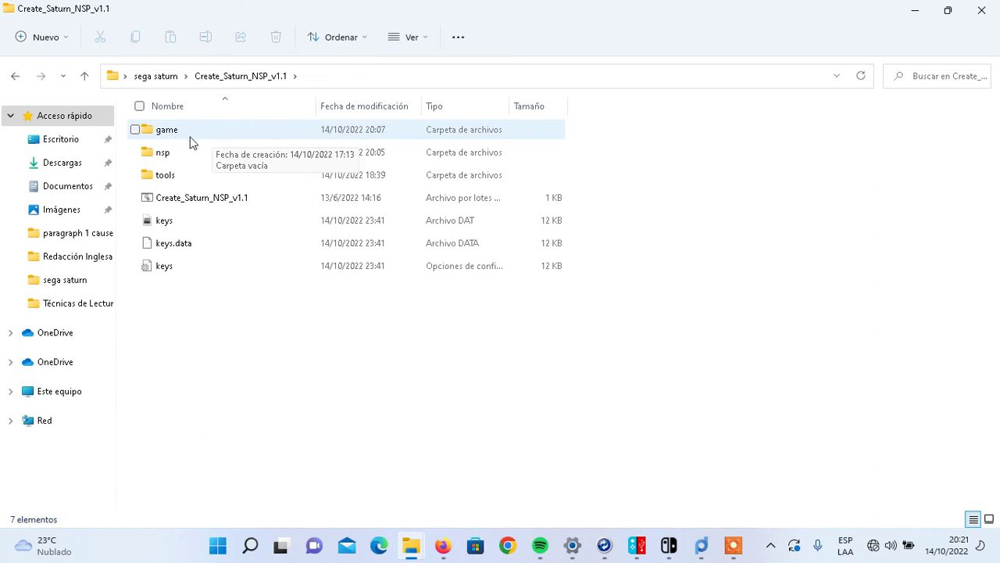
click(85, 75)
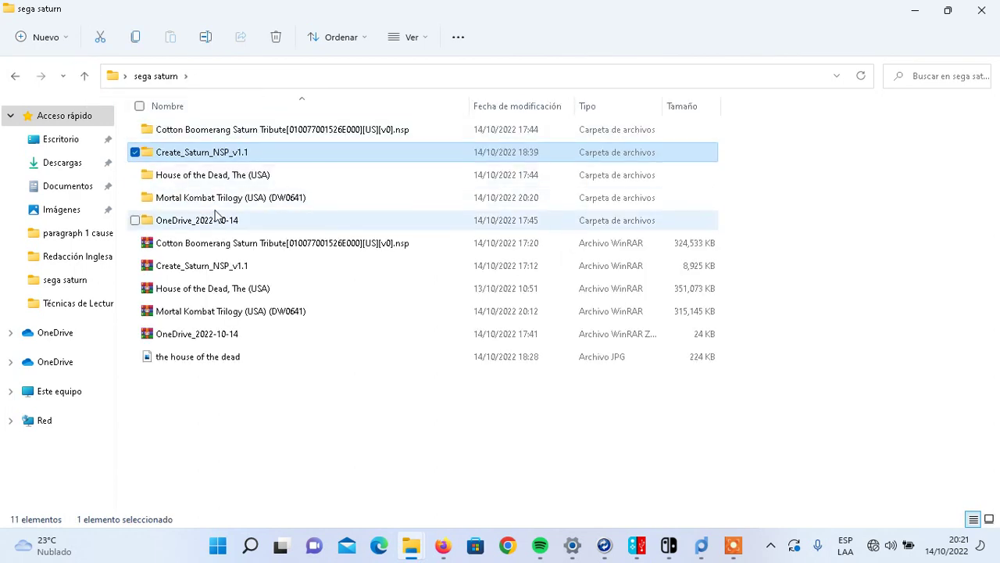
Step: Cut the BIN and CUE files from the inner Mortal Kombat Trilogy (USA) (DW0641) folder
click(224, 204)
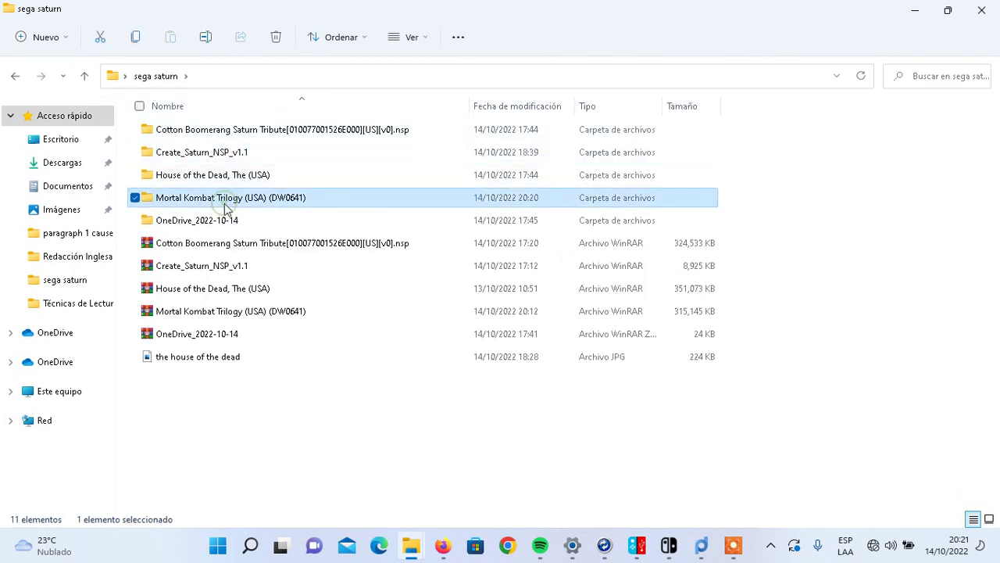
double_click(226, 205)
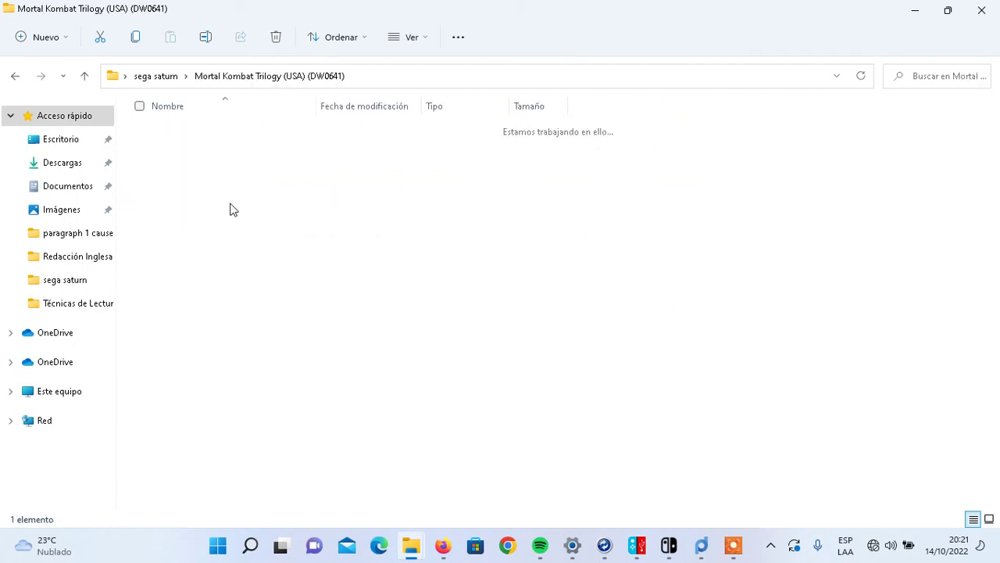
double_click(263, 133)
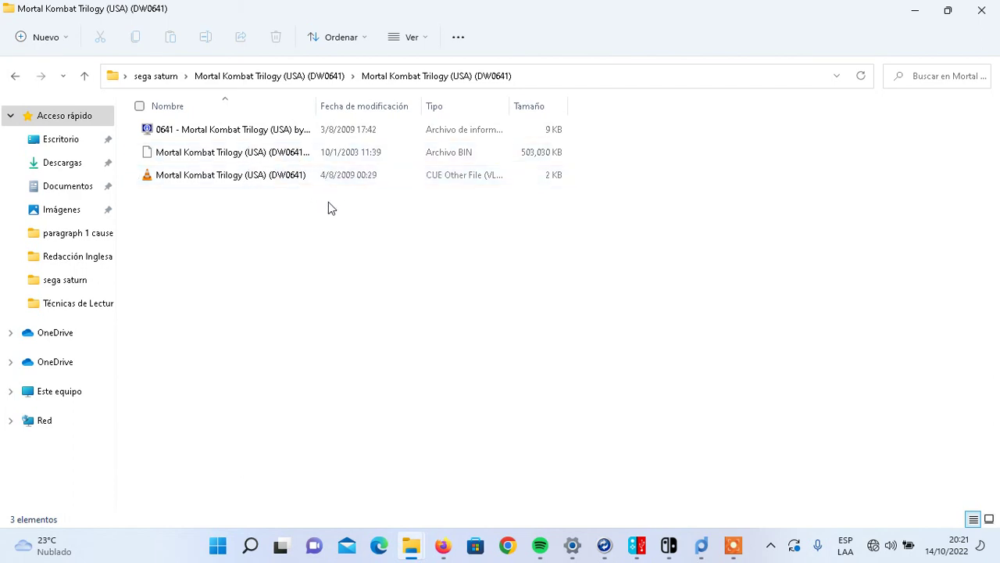
drag(329, 202, 294, 158)
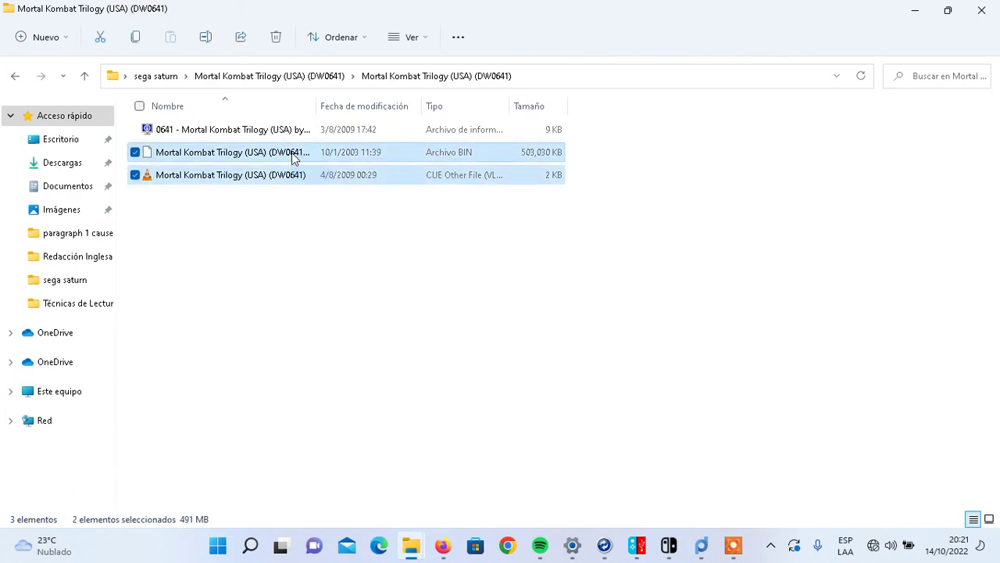
right_click(294, 157)
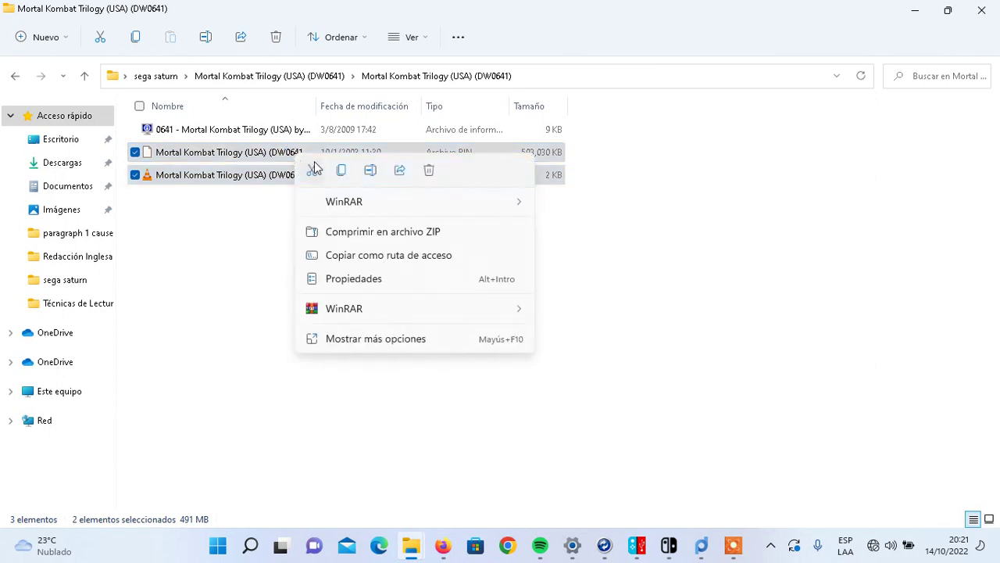
click(312, 170)
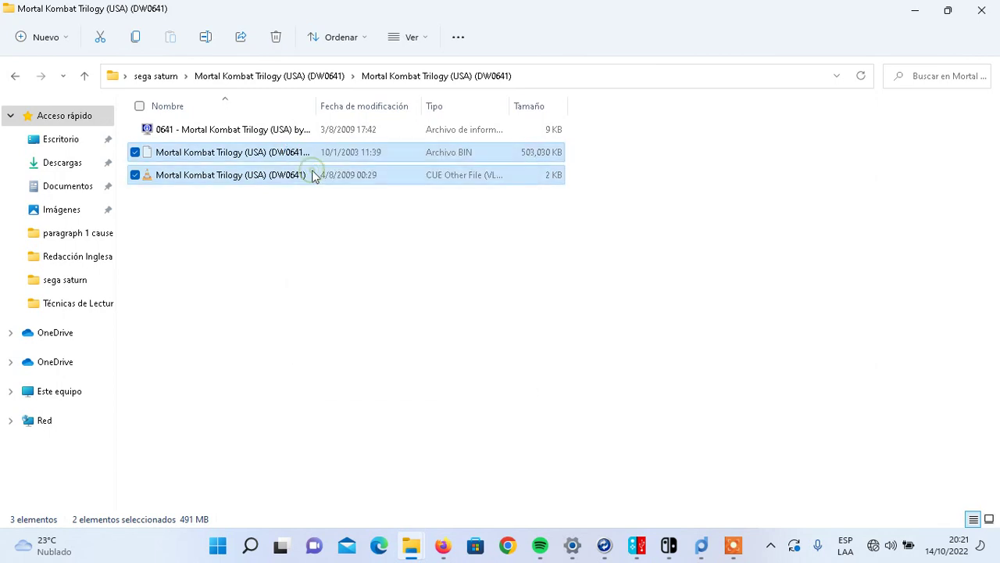
Step: Paste the cut BIN and CUE files into the game folder inside Create_Saturn_NSP_v1.1
click(85, 78)
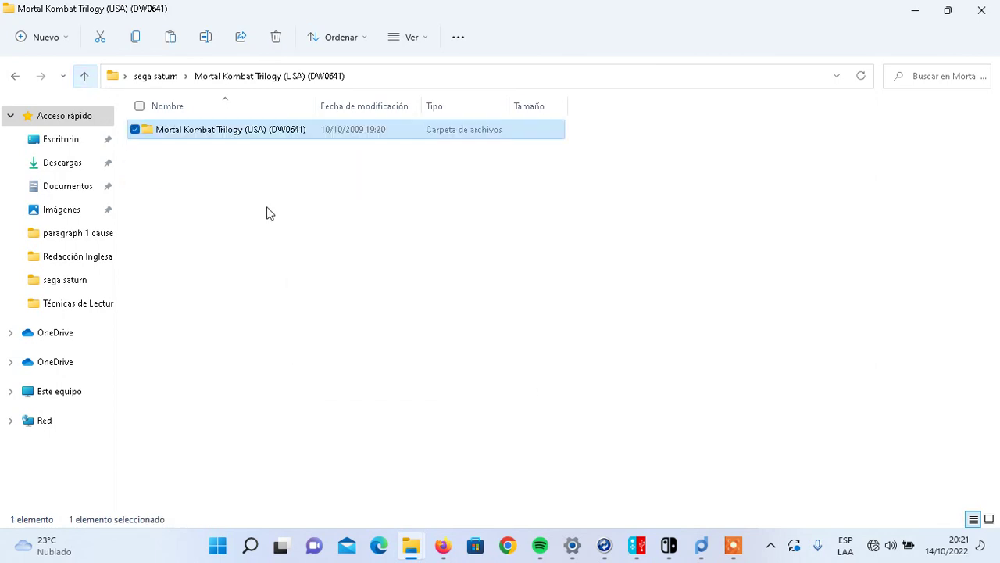
click(84, 82)
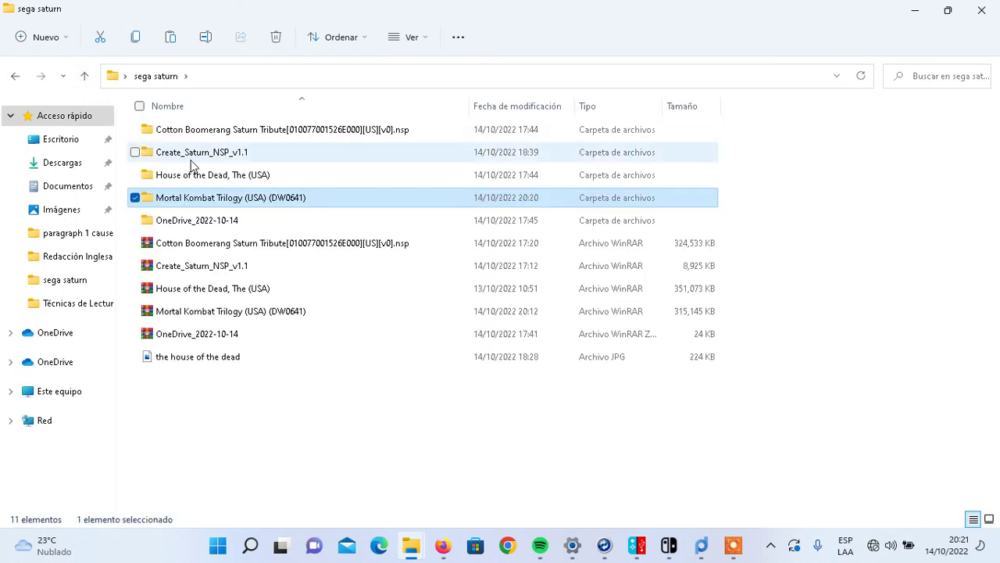
mouse_move(192, 165)
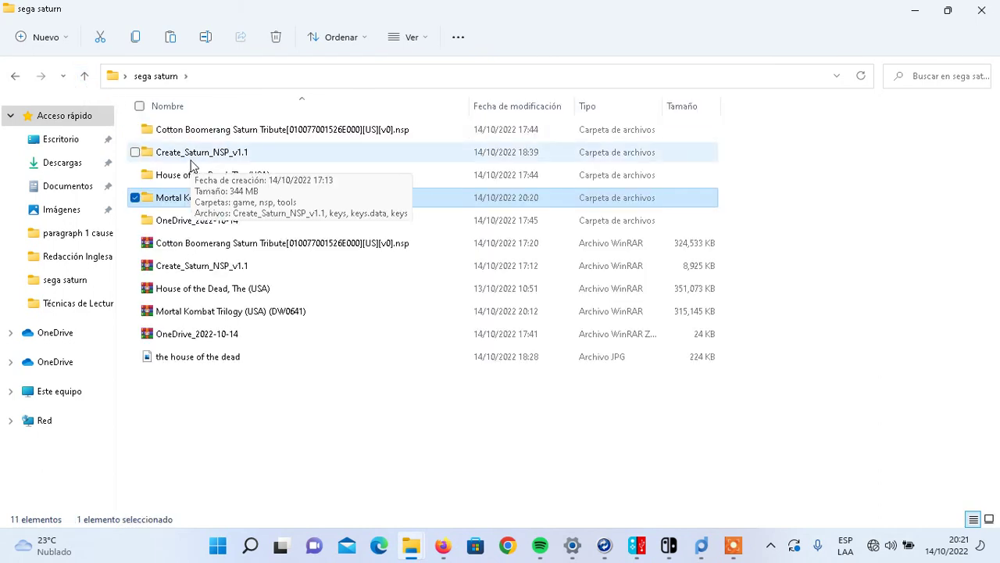
click(191, 163)
click(192, 163)
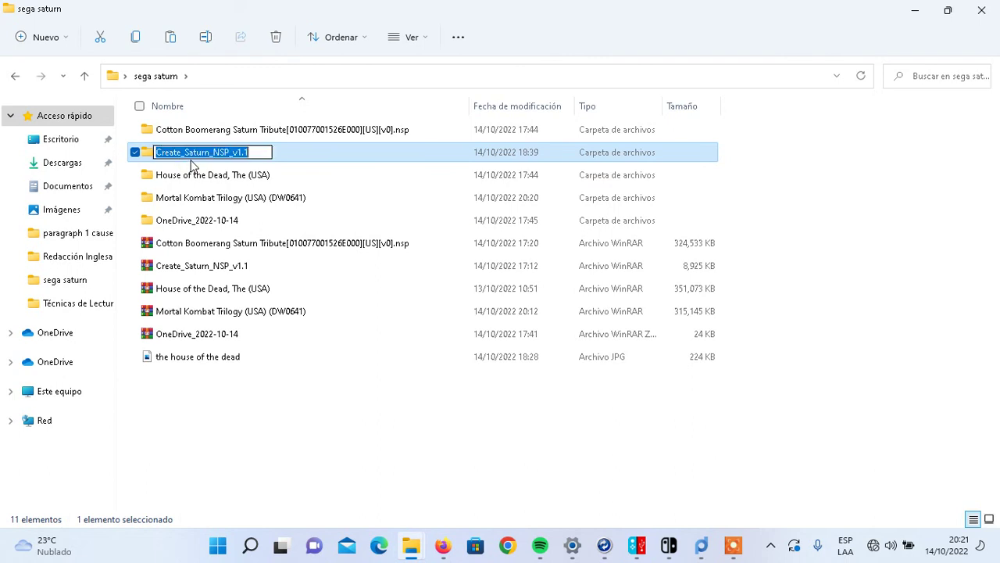
click(216, 166)
click(217, 166)
double_click(216, 163)
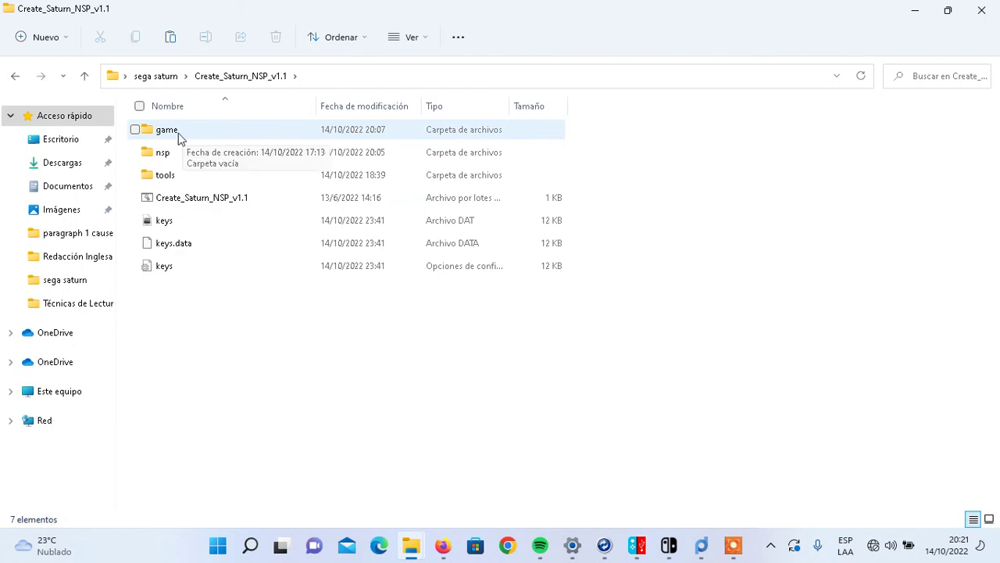
double_click(178, 133)
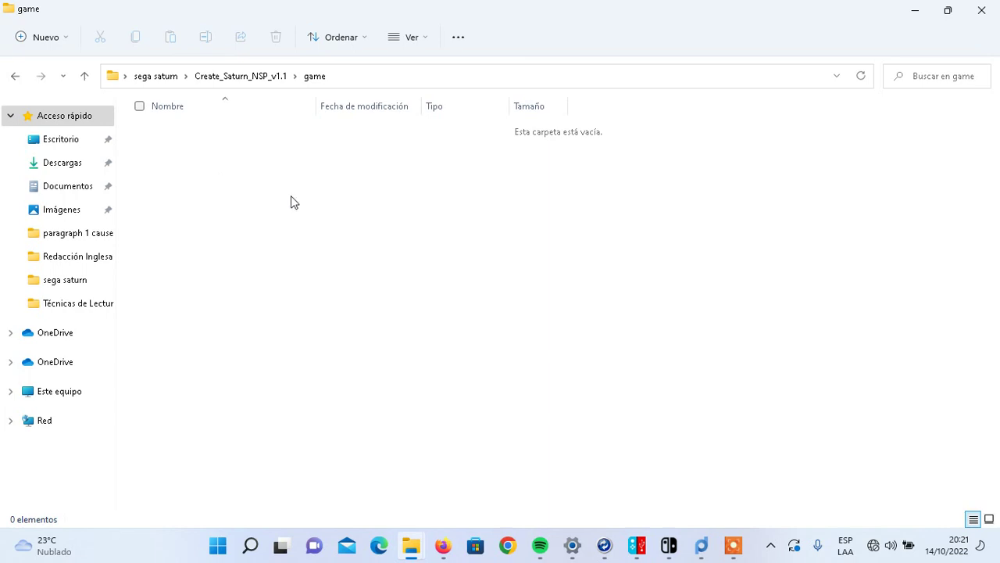
click(476, 235)
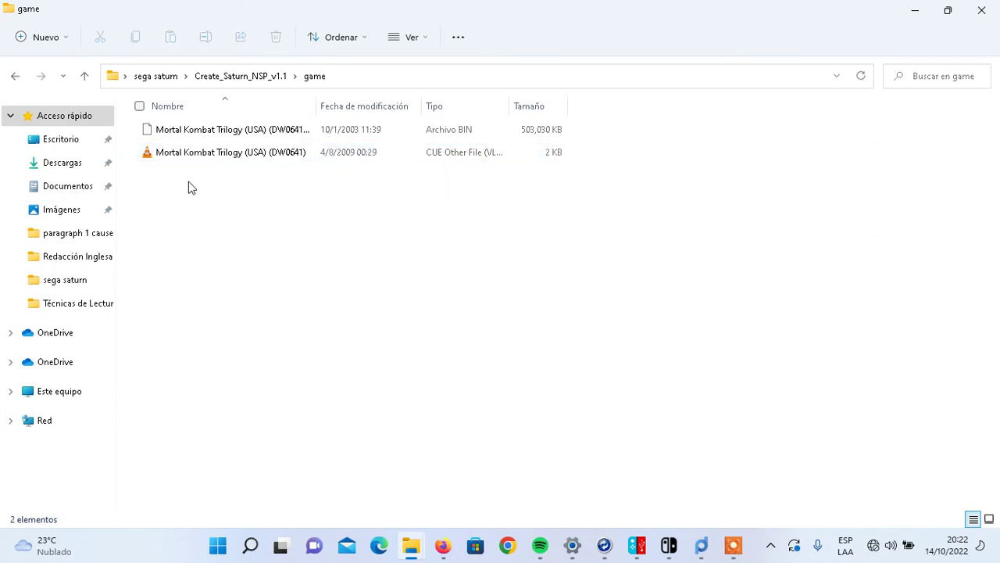
Step: Run the Create_Saturn_NSP_v1.1 batch file in English and start creating a Saturn Game NSP
click(84, 80)
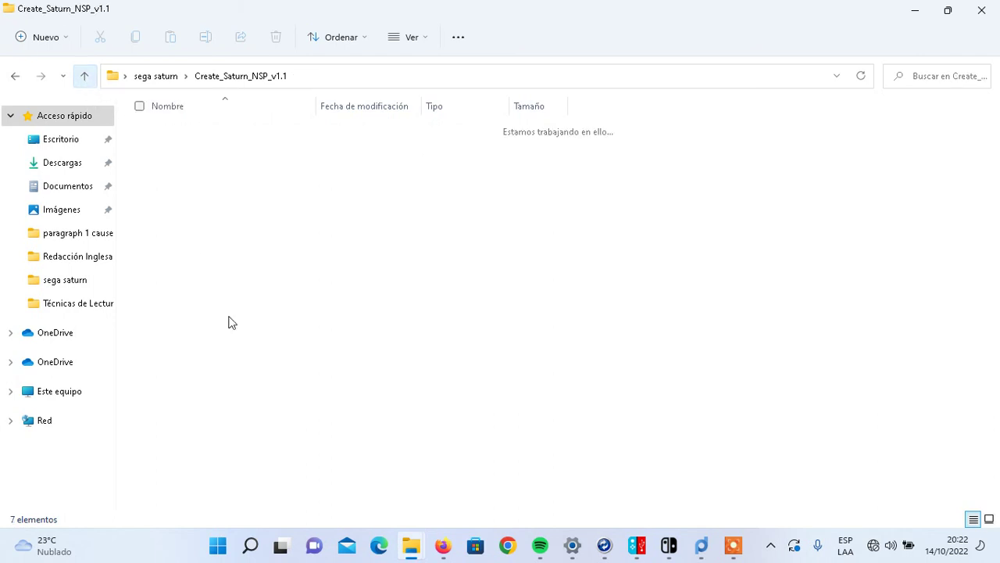
click(269, 352)
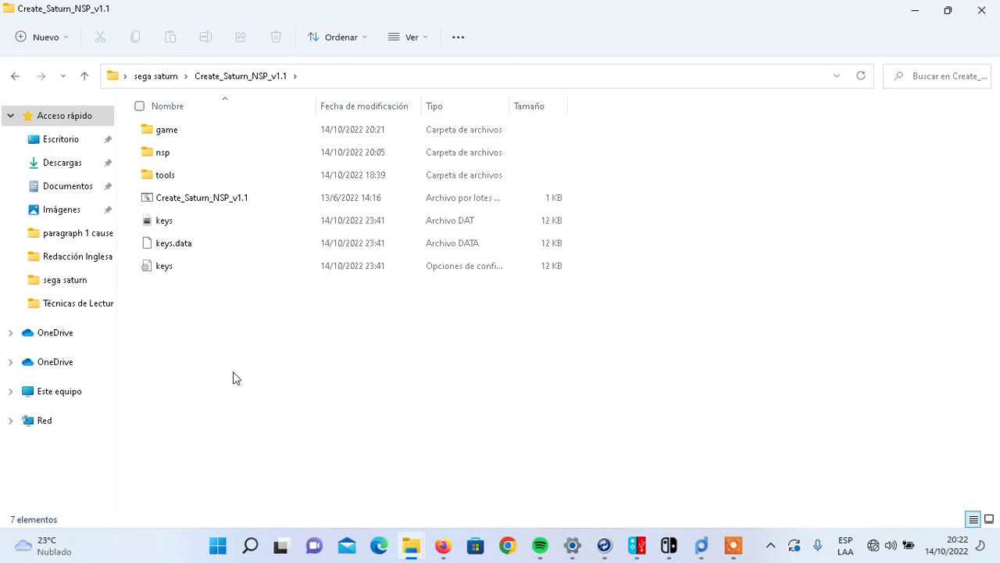
double_click(222, 203)
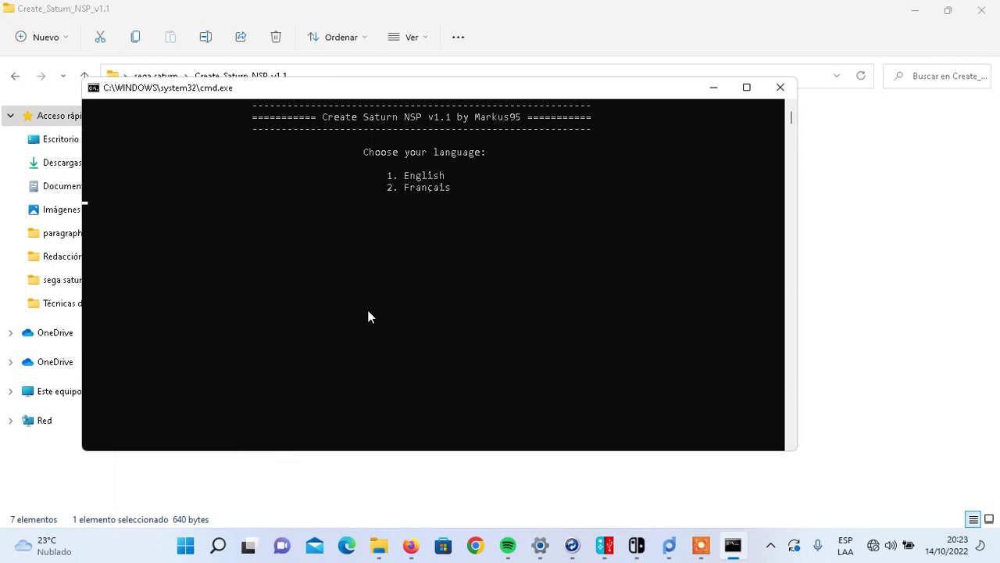
text(1)
key(Return)
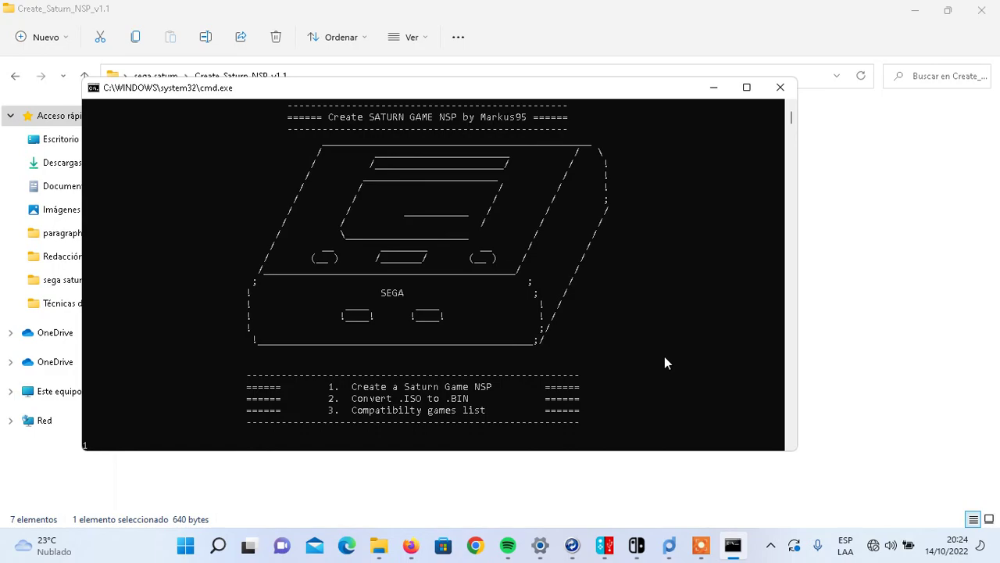
key(Return)
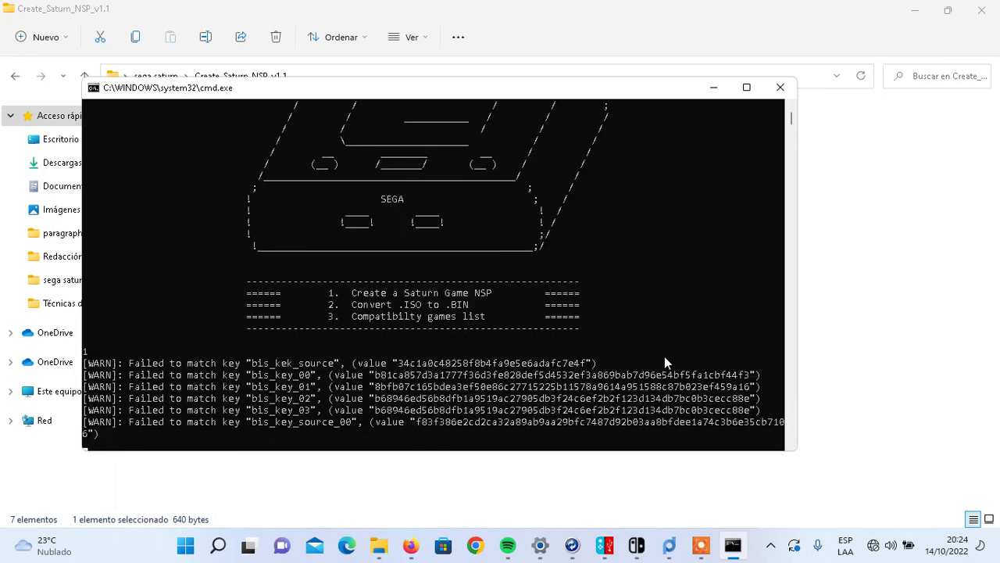
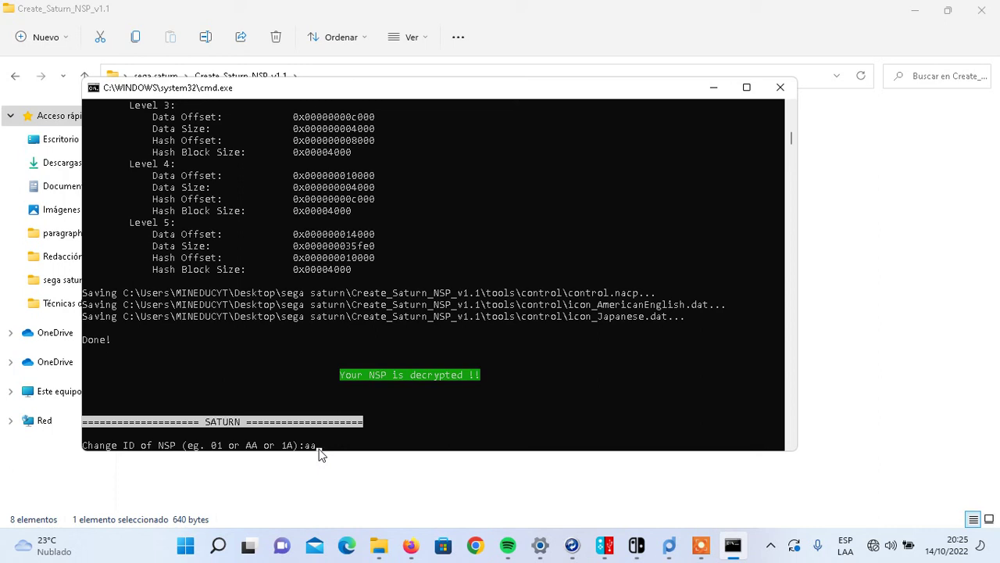
Step: Set the NSP ID to aa, the ROM name to Mortal Kombat Trilogy and the developer to Midway
key(Return)
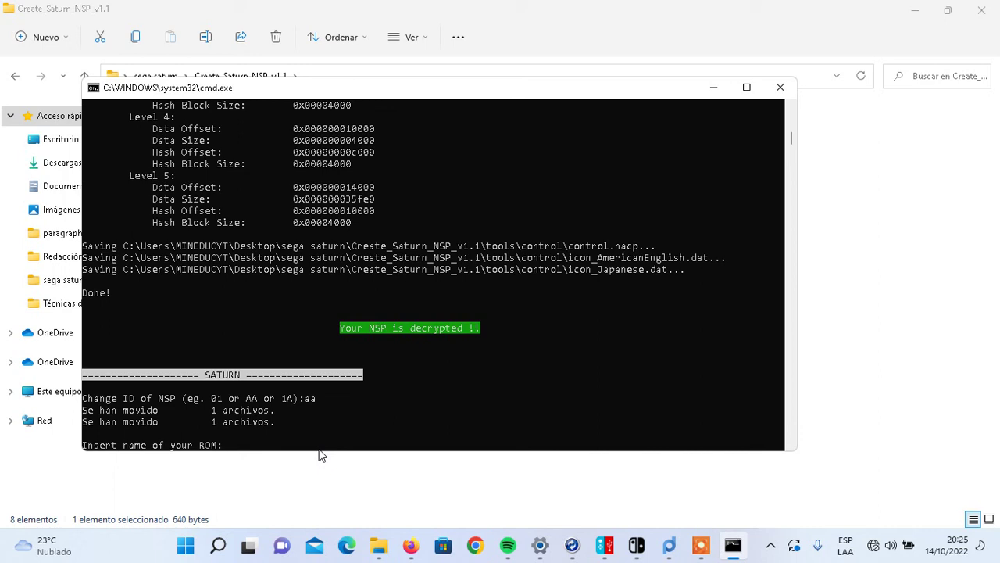
text(Mortal Kombat Trilogy)
key(Return)
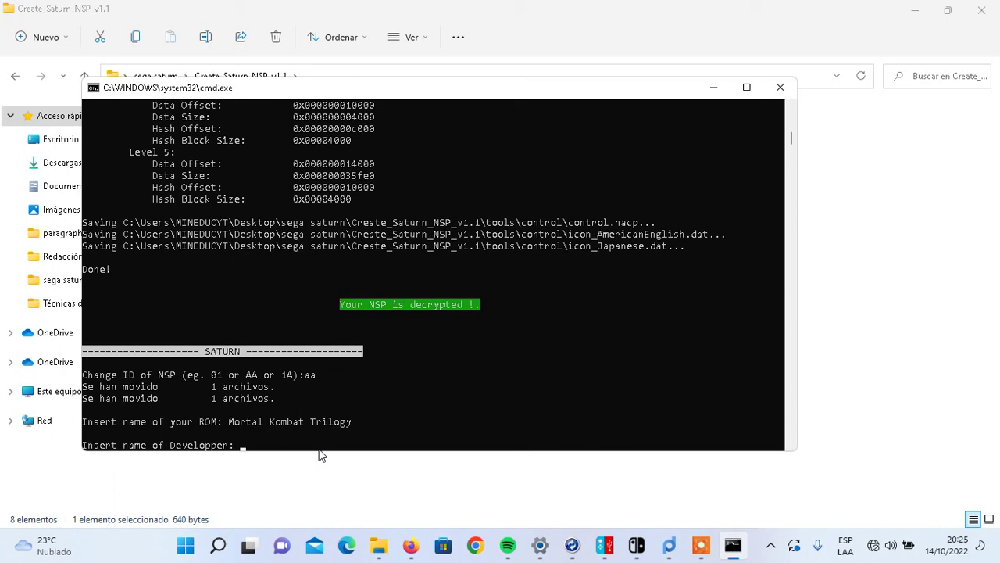
text(Nidway)
key(Return)
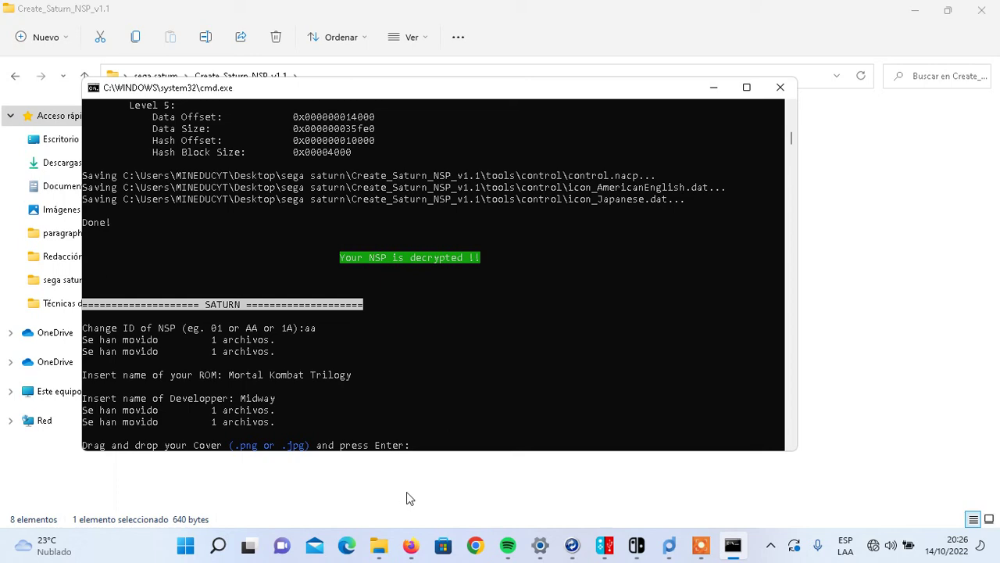
Step: Switch to Firefox and search Google Images for "Mortal kombat trilogy sega saturn"
click(410, 546)
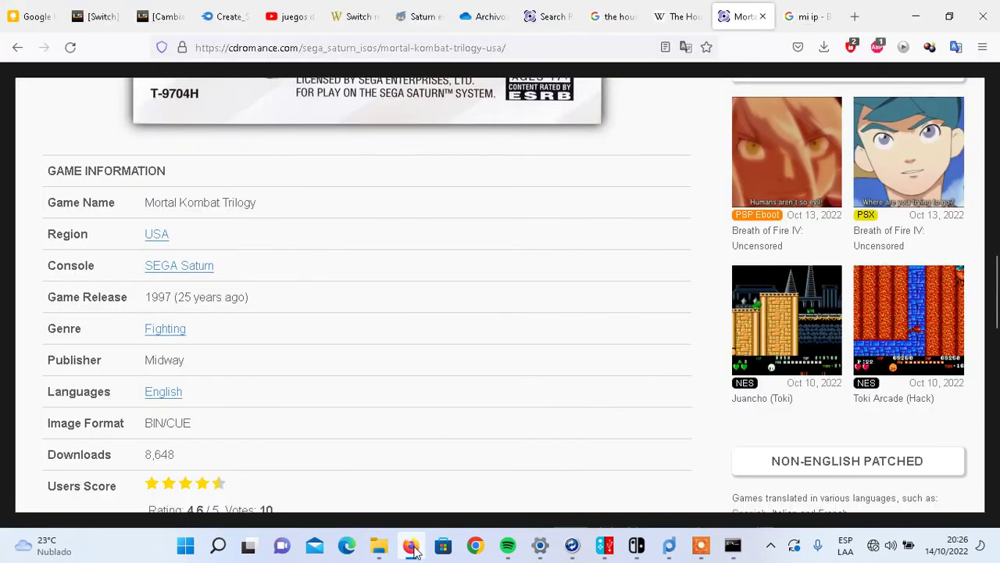
click(799, 18)
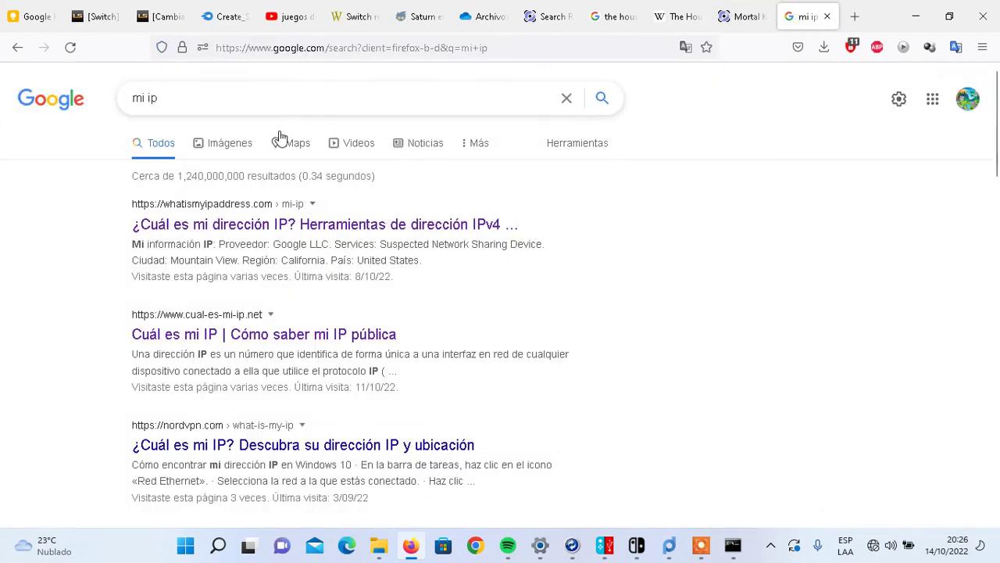
click(236, 147)
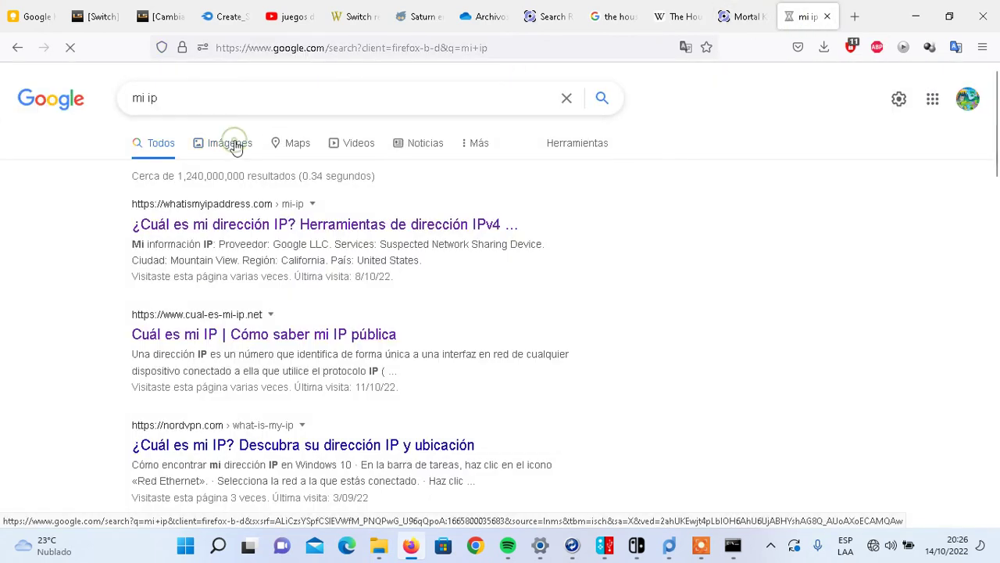
click(256, 100)
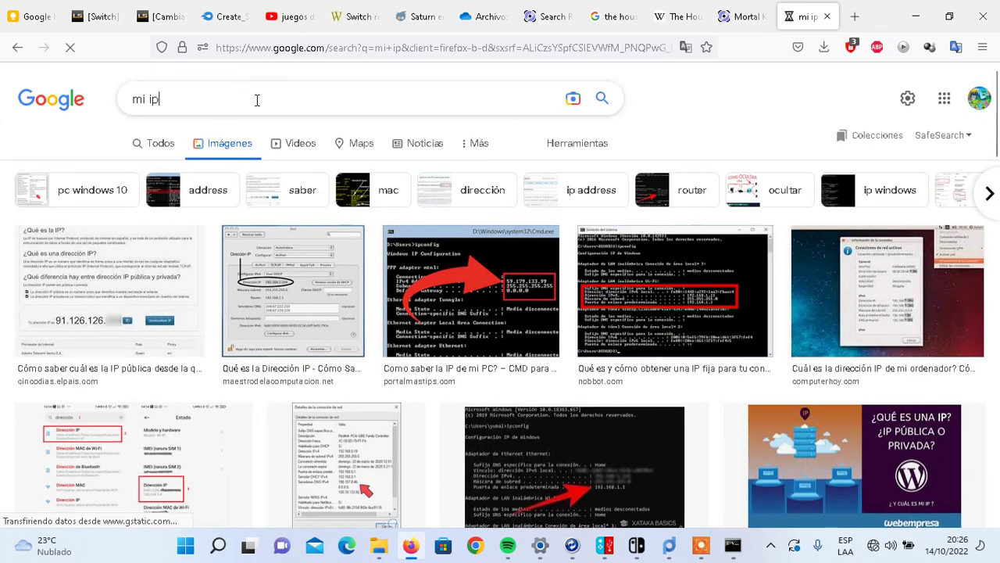
key(BackSpace)
key(BackSpace)
key(BackSpace)
key(BackSpace)
key(BackSpace)
text(M)
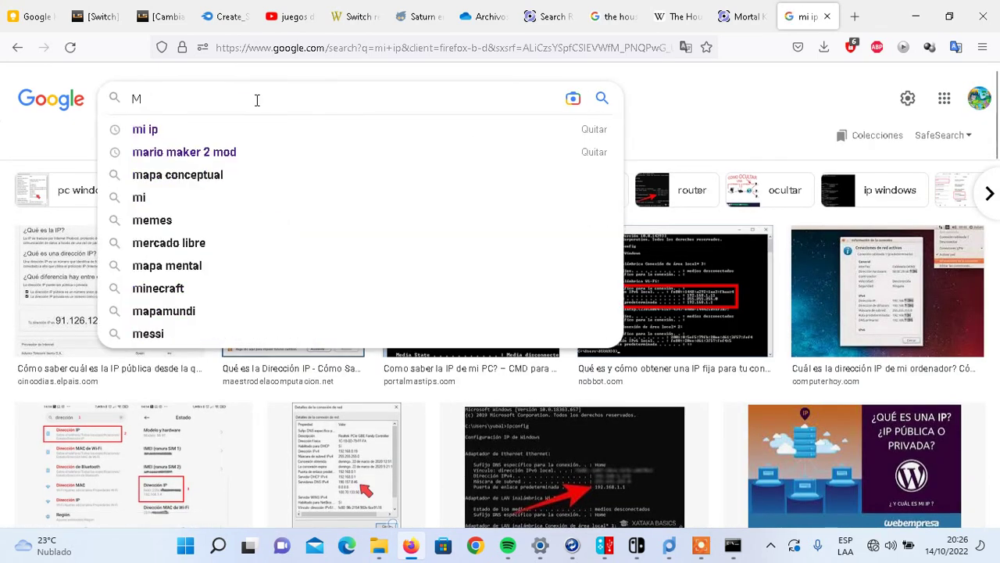
text(ortal)
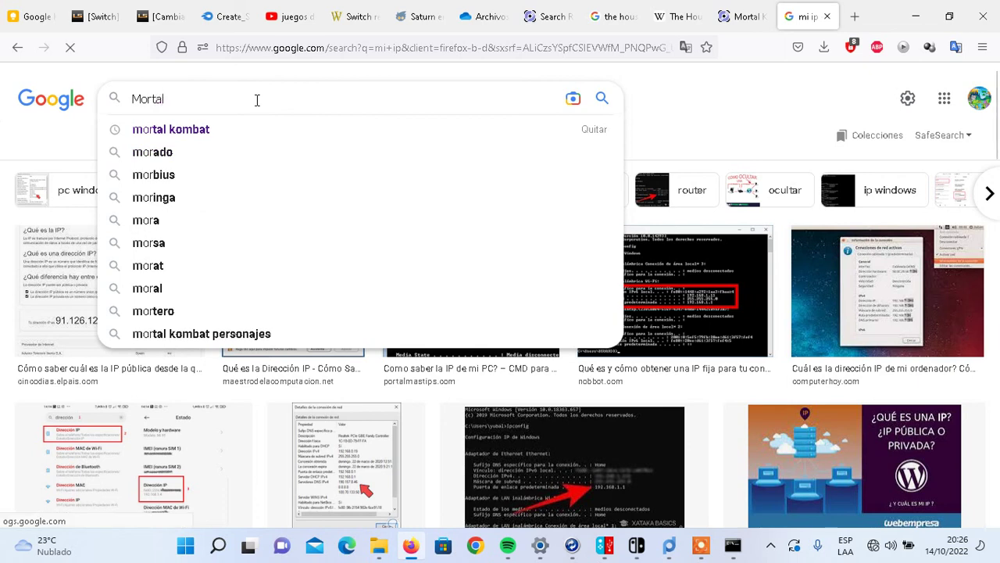
text( kombat tril)
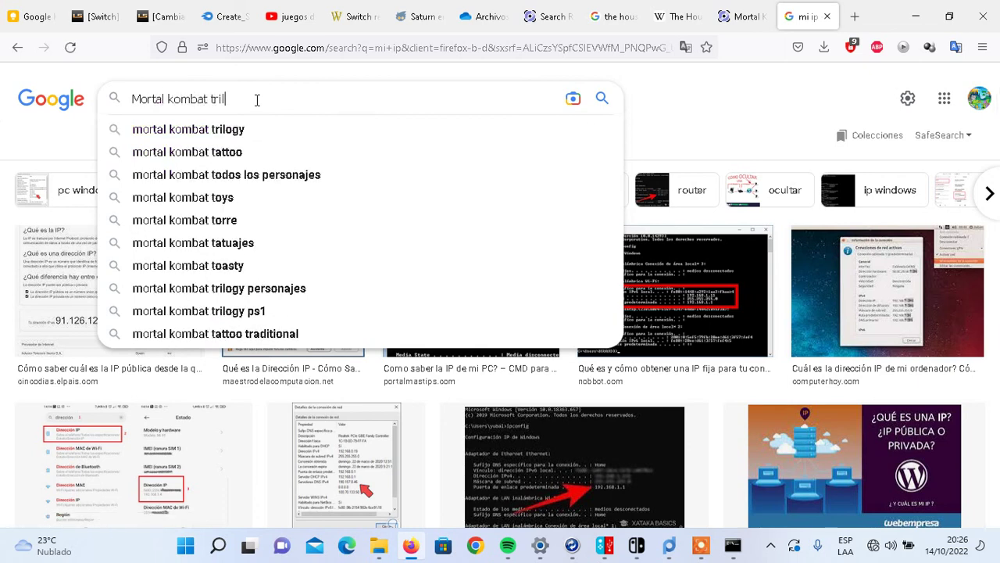
text(ogy sega satu)
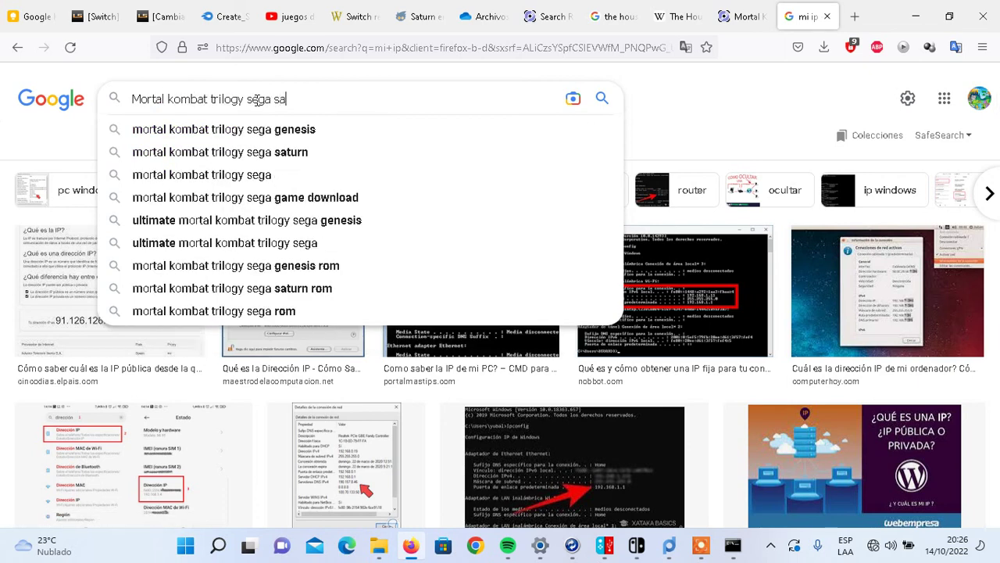
text(rn)
key(Return)
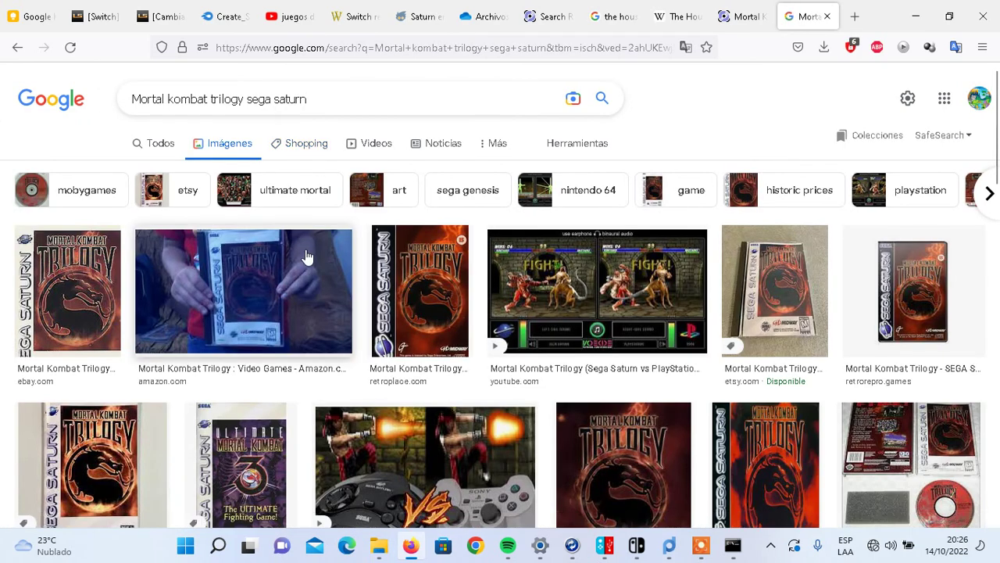
Step: Browse the Mortal Kombat Trilogy image results and preview the Romspedia and Wikipedia covers as cover candidates
click(352, 103)
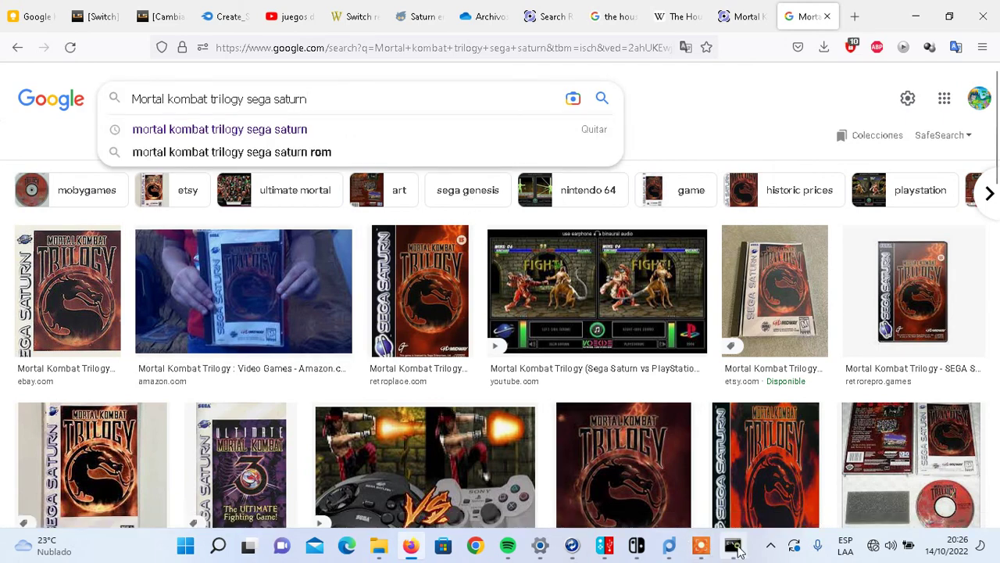
click(733, 544)
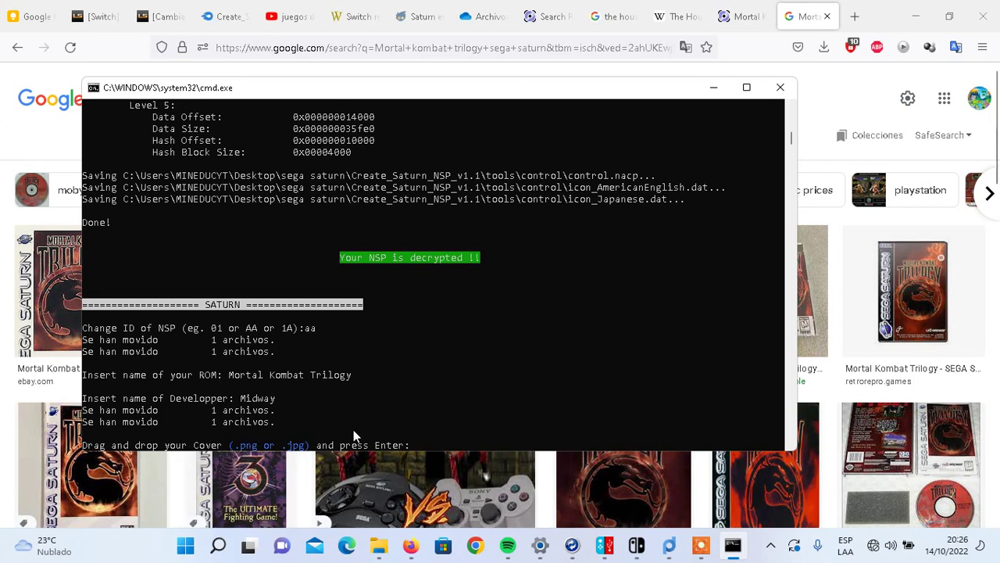
click(830, 85)
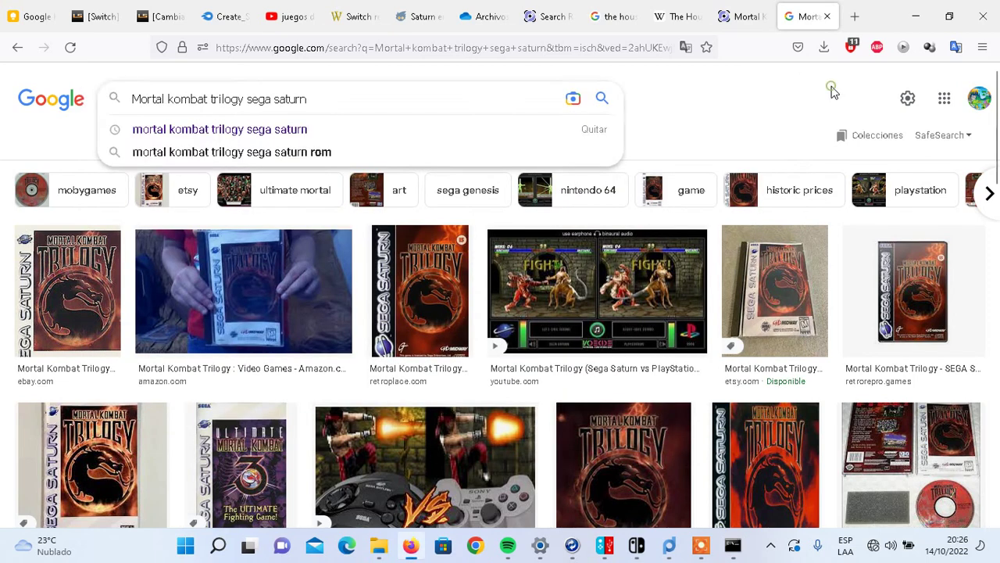
scroll(756, 291, down, 2)
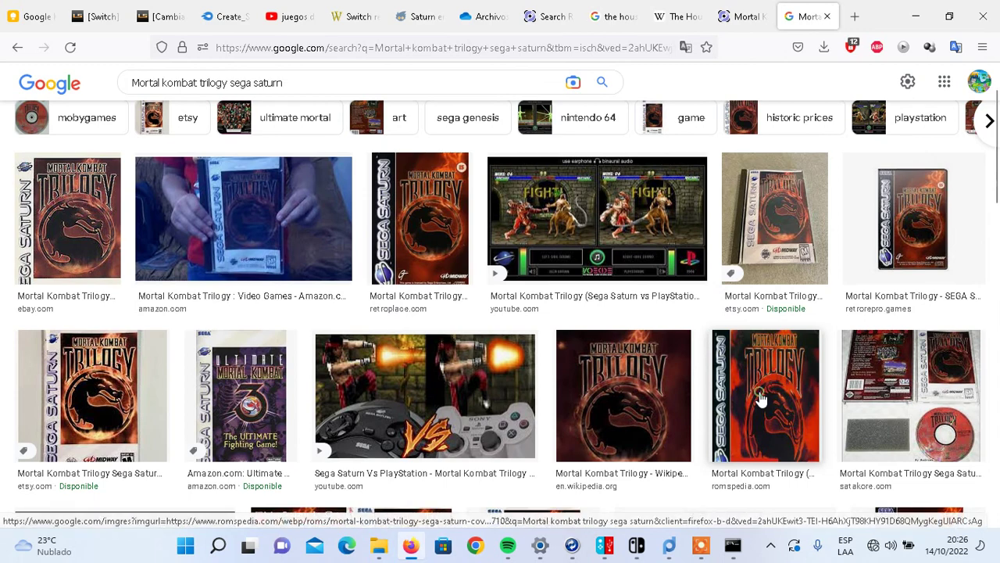
click(761, 399)
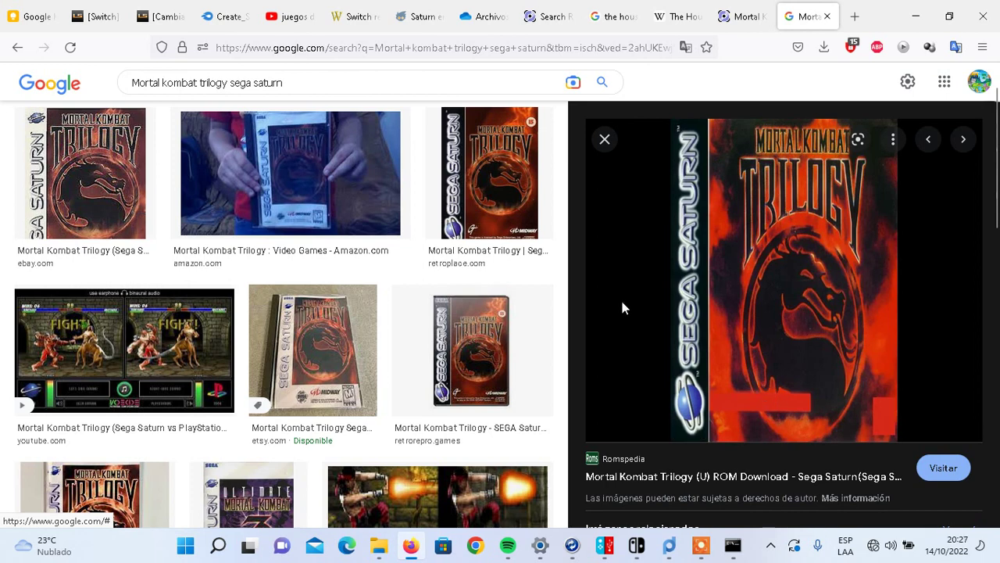
scroll(580, 324, down, 2)
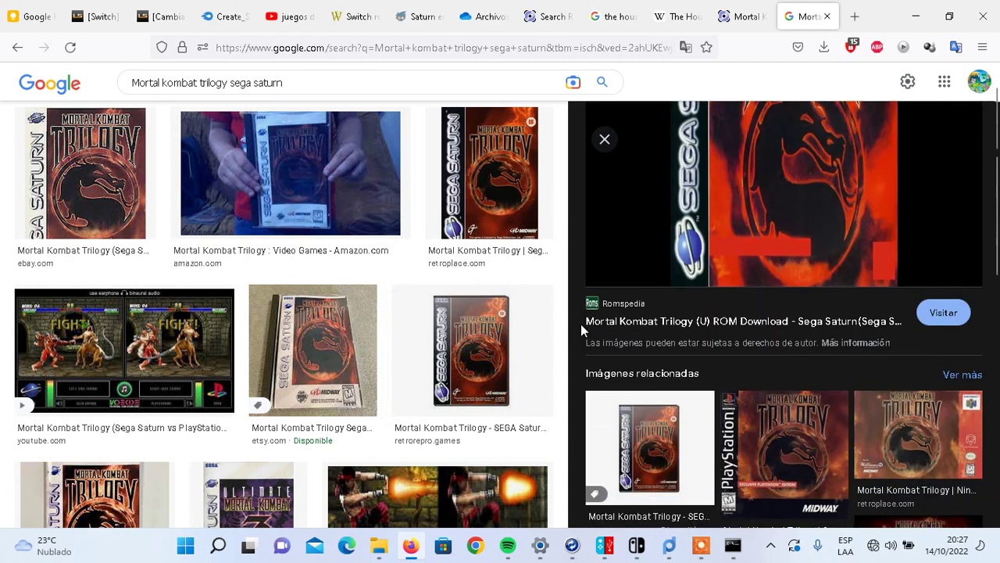
scroll(657, 426, down, 1)
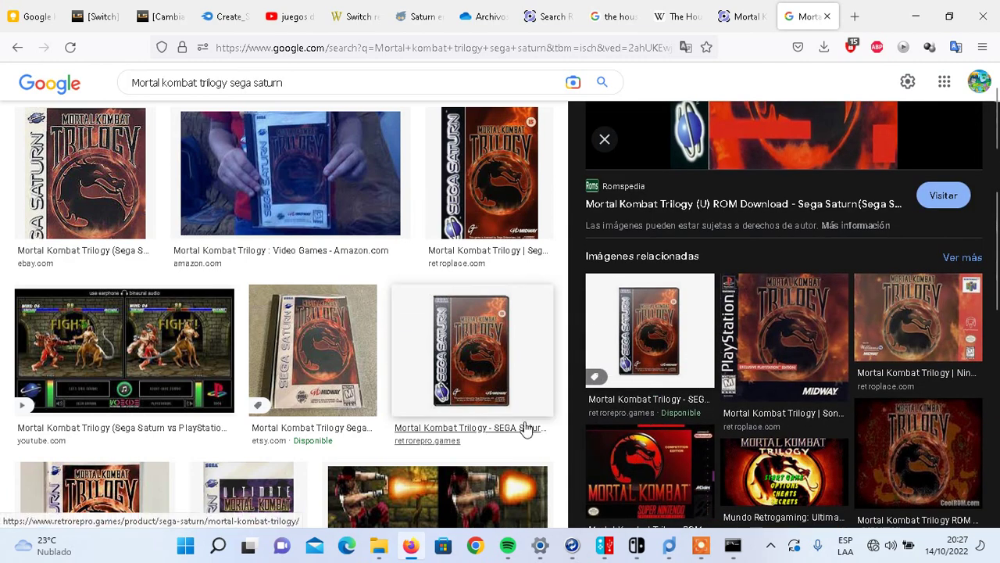
scroll(524, 429, down, 5)
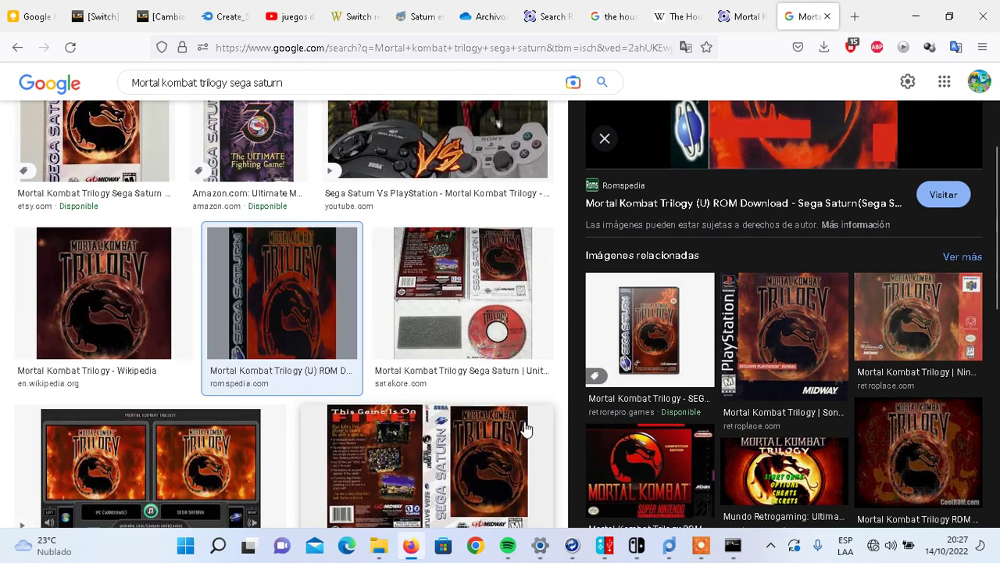
click(89, 290)
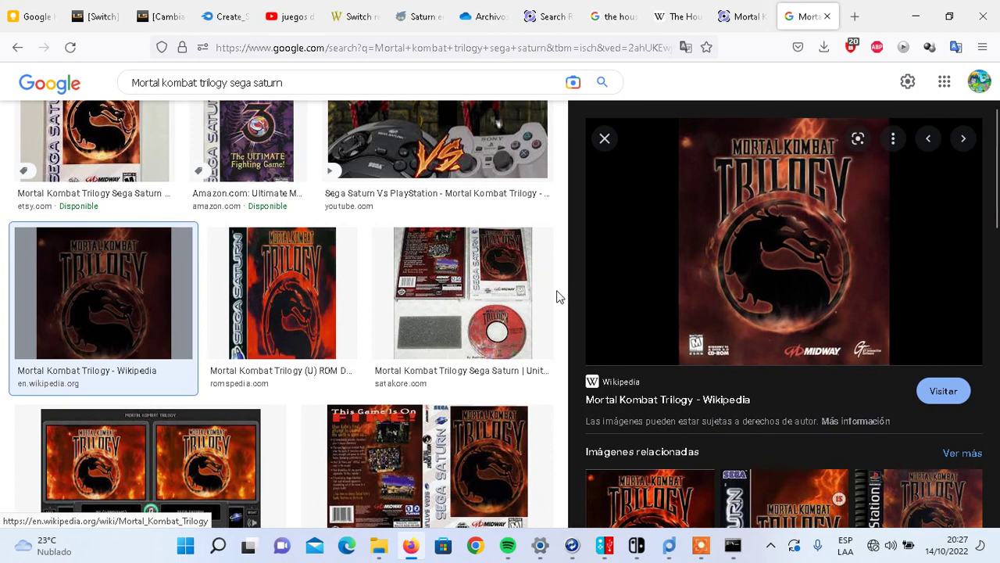
Step: Refine the image search to "Mortal kombat trilogy sega saturn jpg"
scroll(555, 297, up, 5)
click(401, 83)
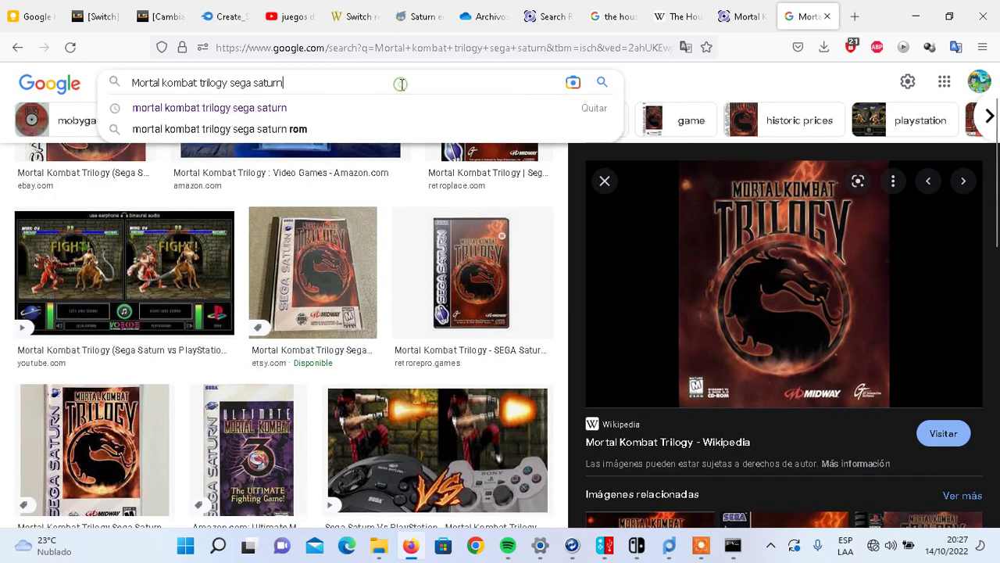
text(h)
key(BackSpace)
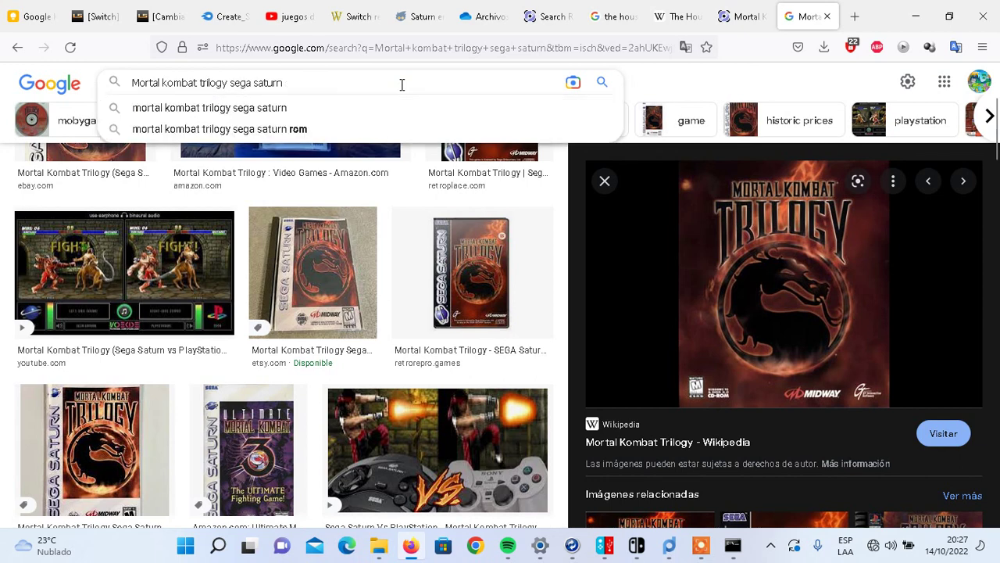
text(jpg)
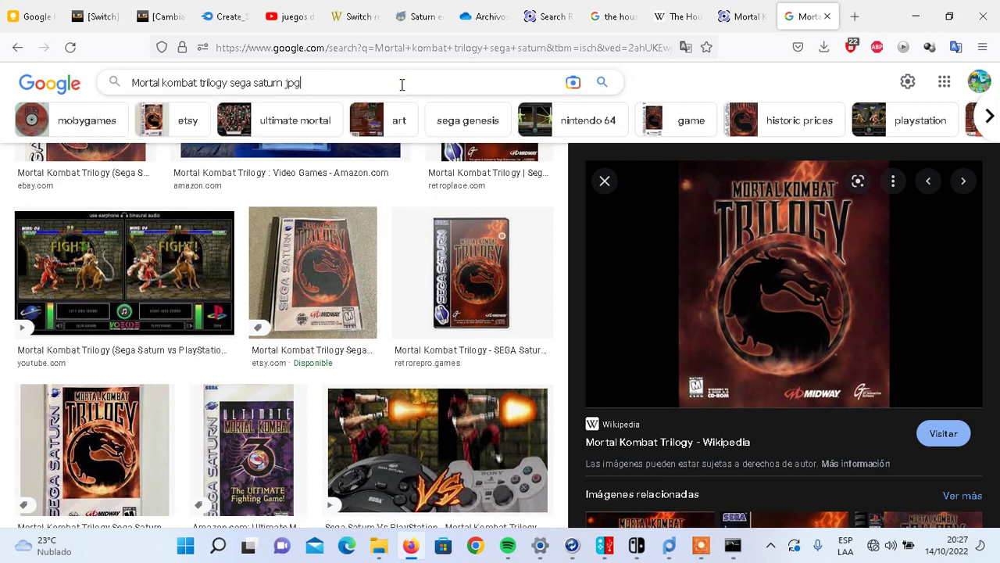
key(Return)
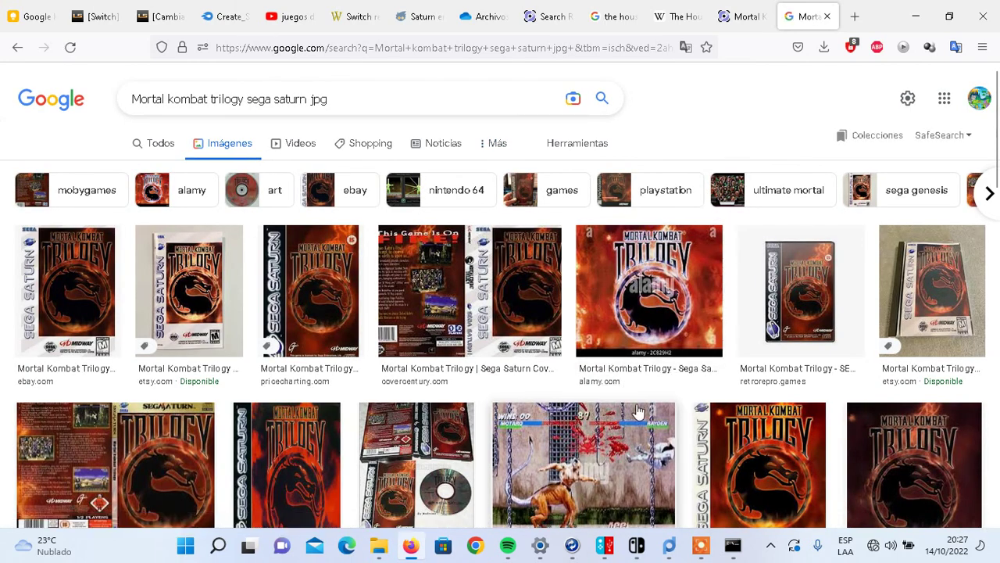
Step: Save the eBay Sega Saturn cover image as a JPEG named "Mortal kombat" in the sega saturn folder
click(62, 309)
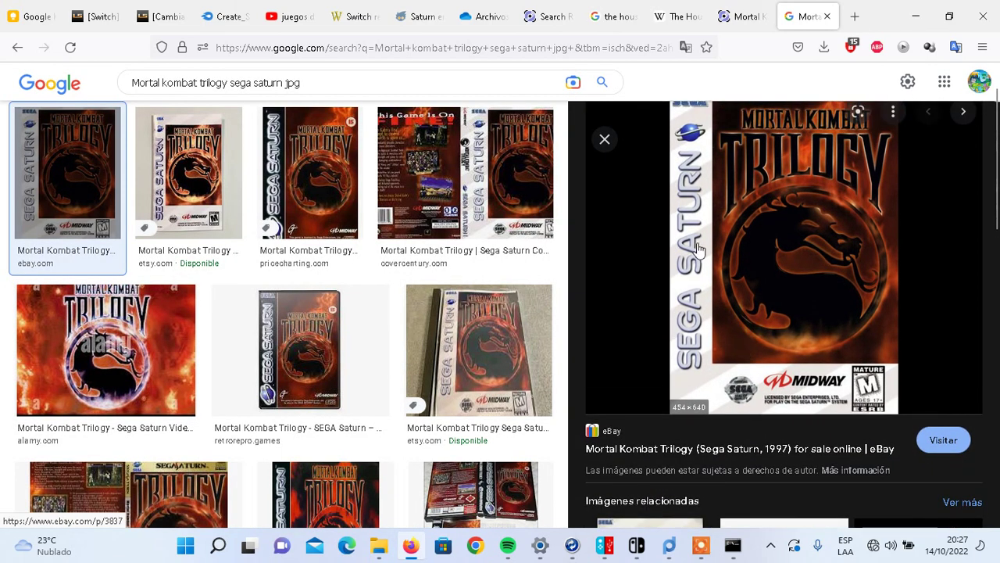
right_click(698, 249)
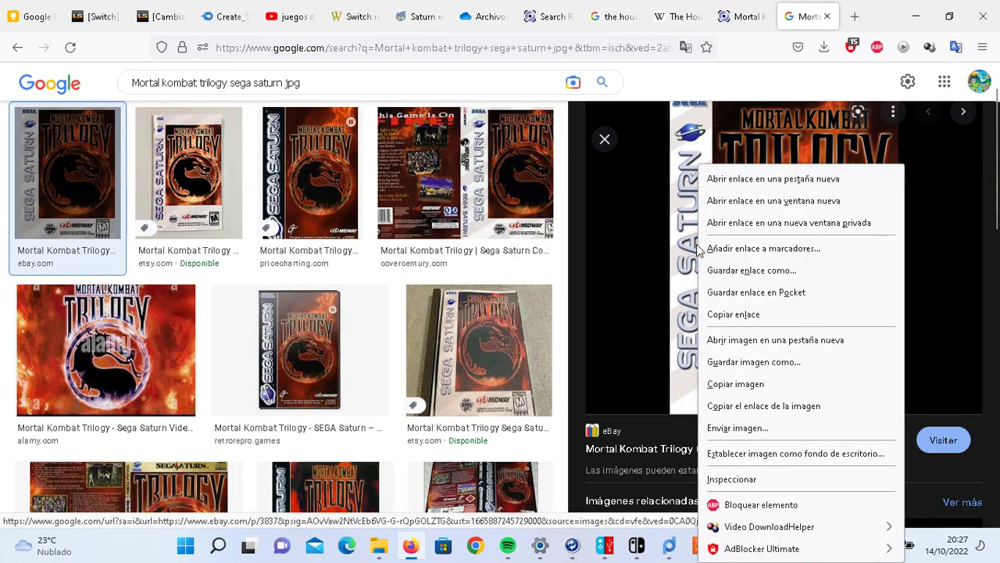
click(744, 364)
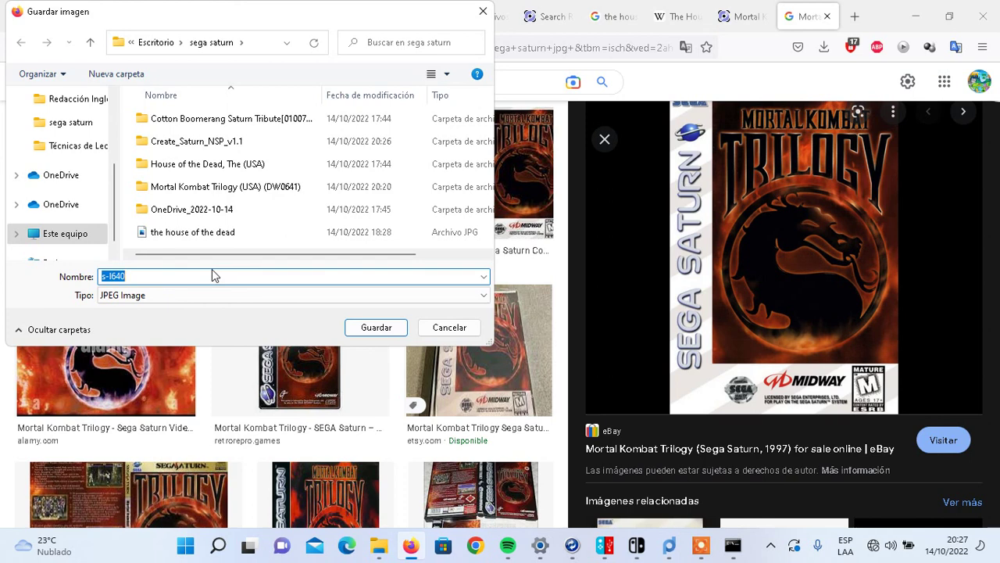
text(Mo)
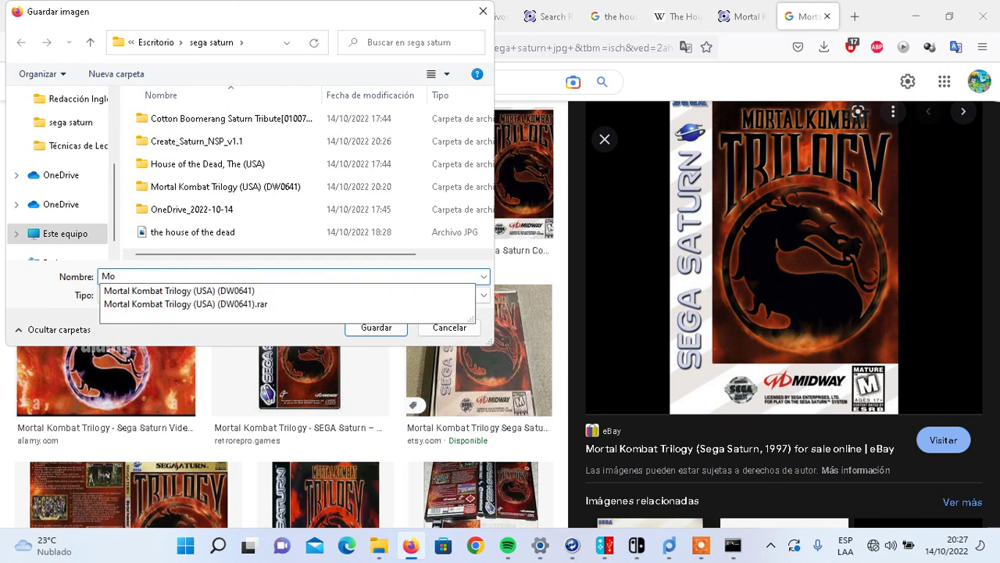
text(rtal kombat)
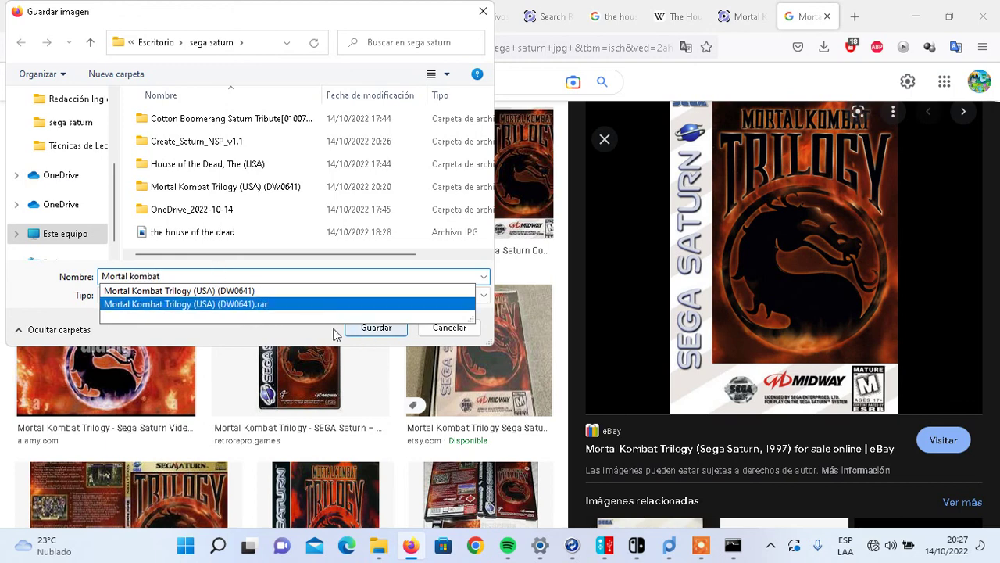
click(291, 333)
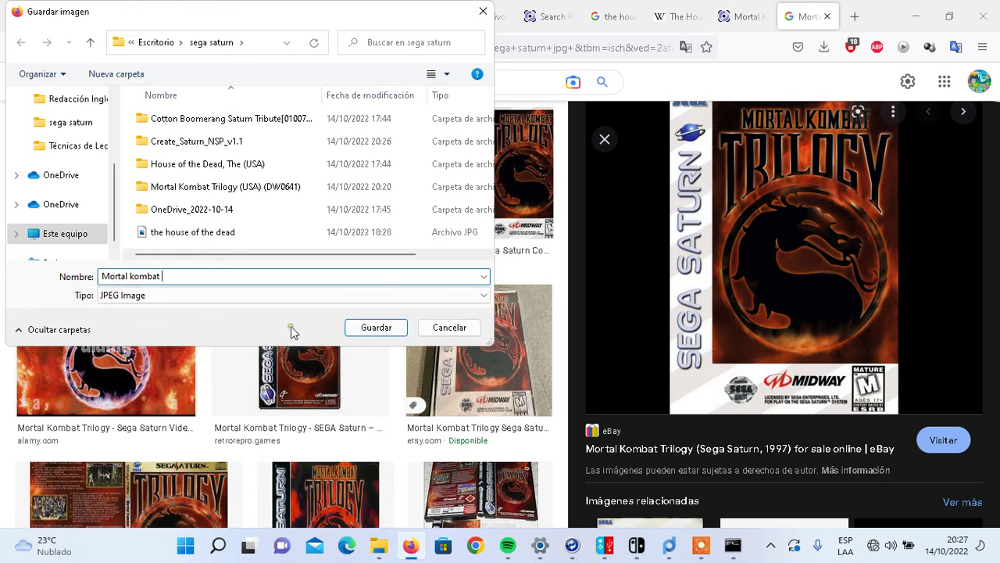
click(359, 328)
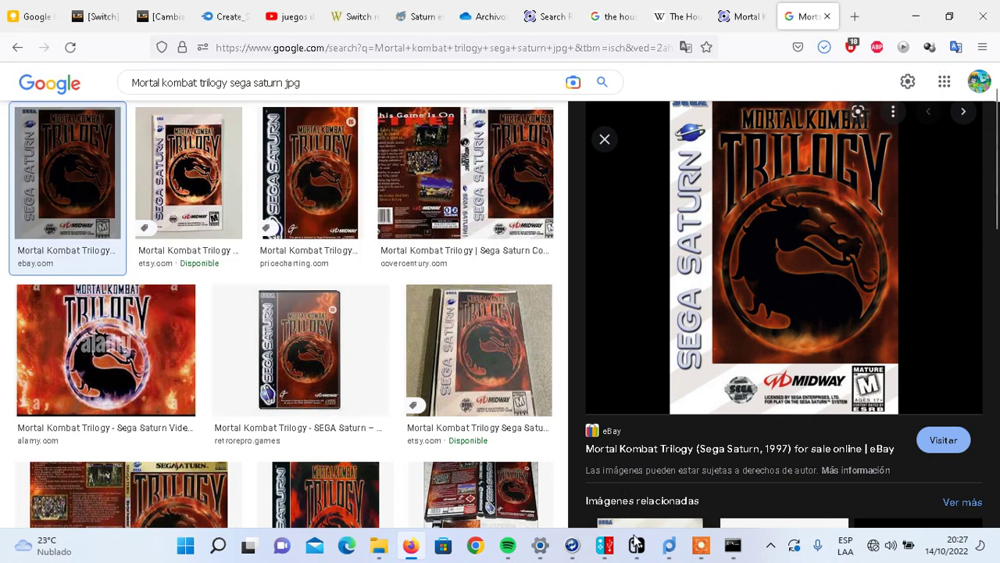
Step: Switch to File Explorer, open the sega saturn folder and reduce its window so the waiting command prompt is accessible
click(733, 551)
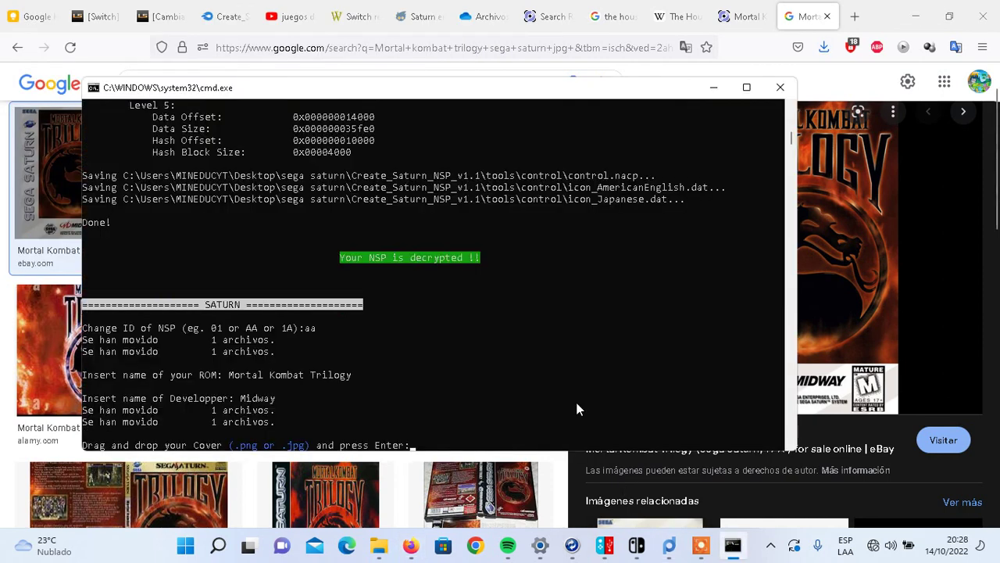
click(382, 549)
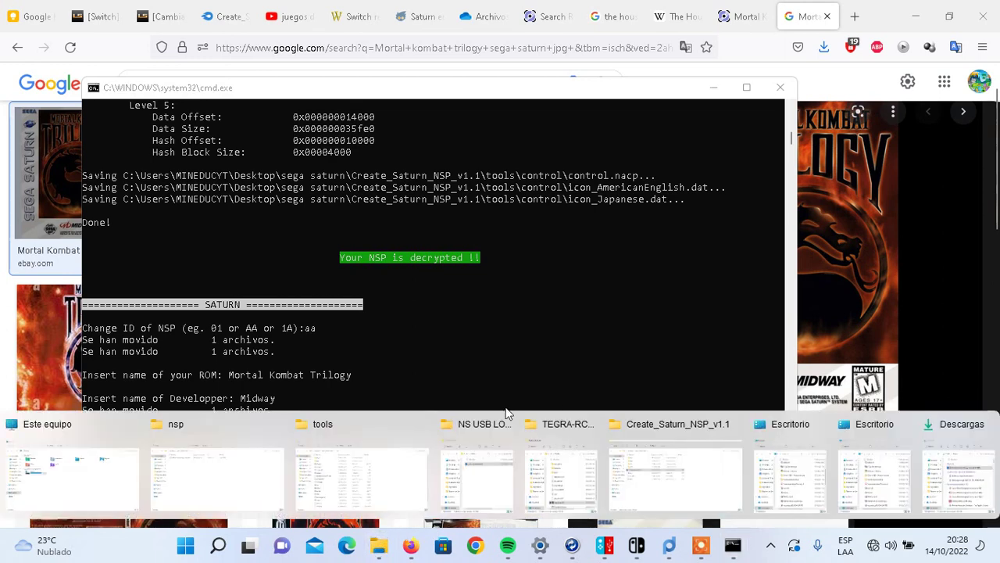
click(661, 476)
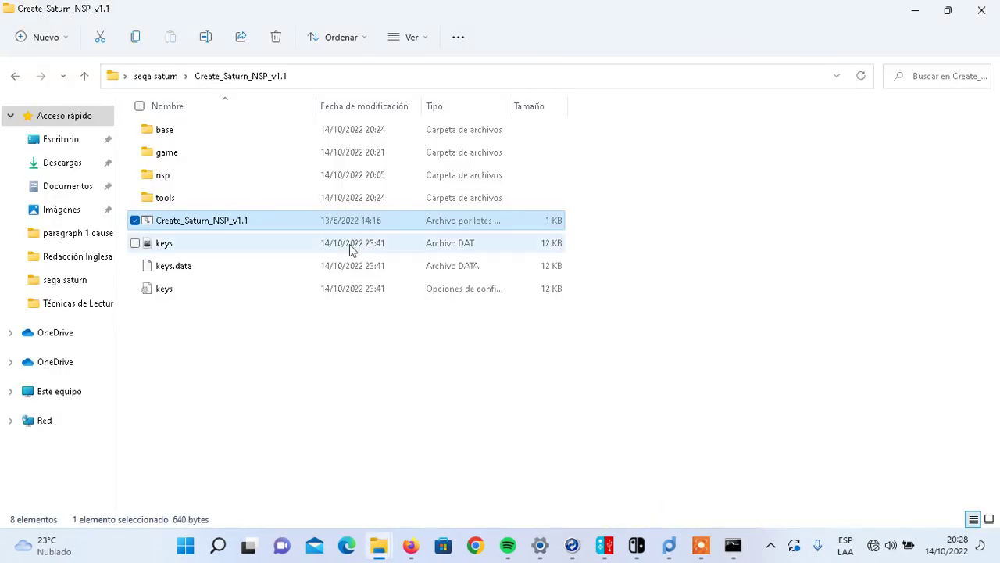
click(85, 75)
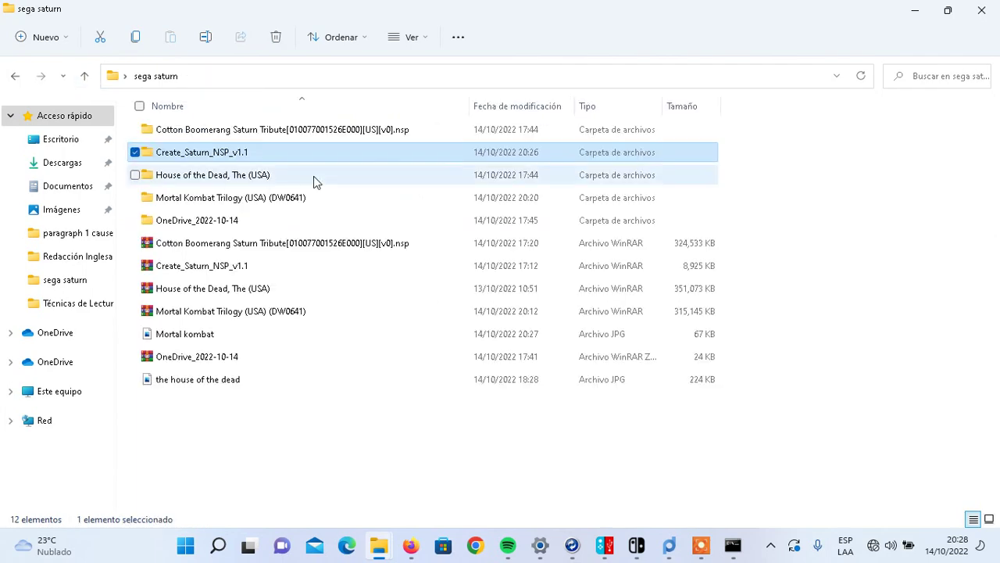
click(948, 10)
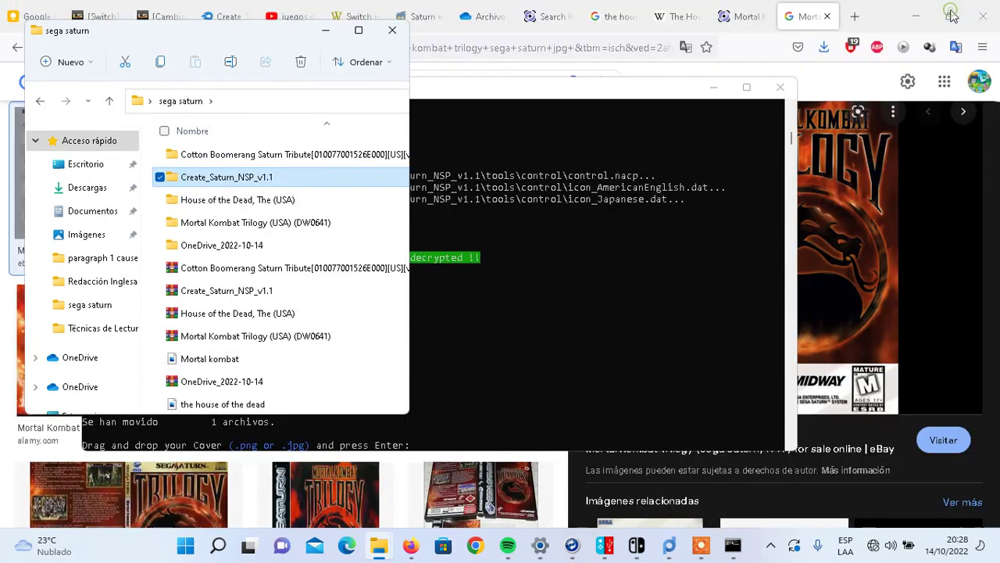
Step: Supply Mortal kombat.jpg as the cover in the NSP creation script and submit it, continuing to the compile options
click(219, 359)
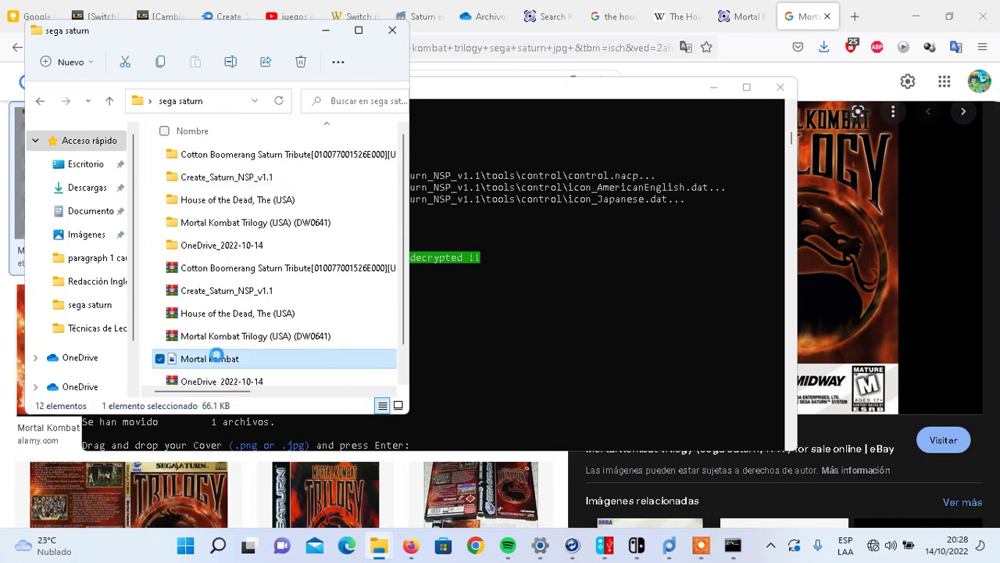
drag(219, 359, 466, 376)
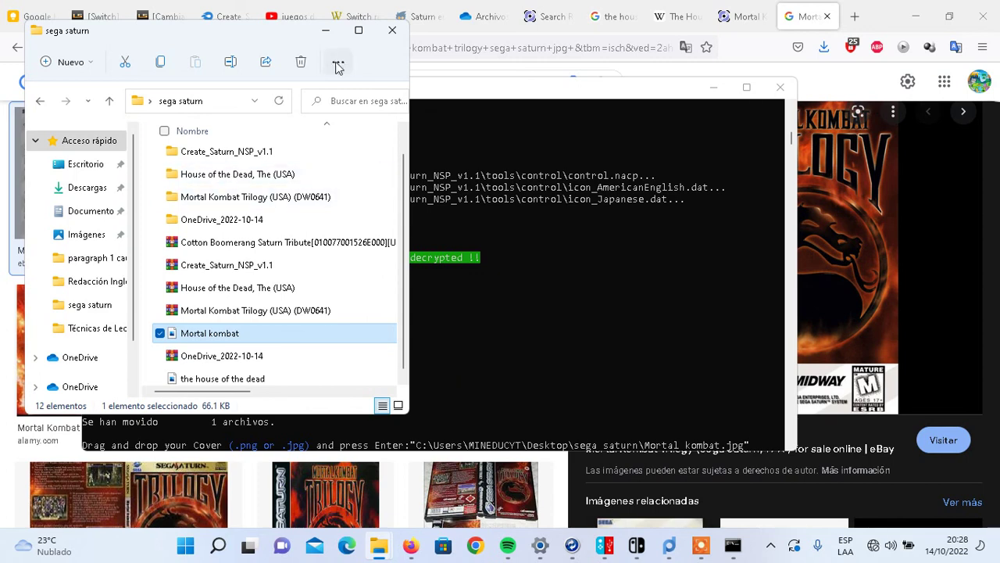
click(322, 33)
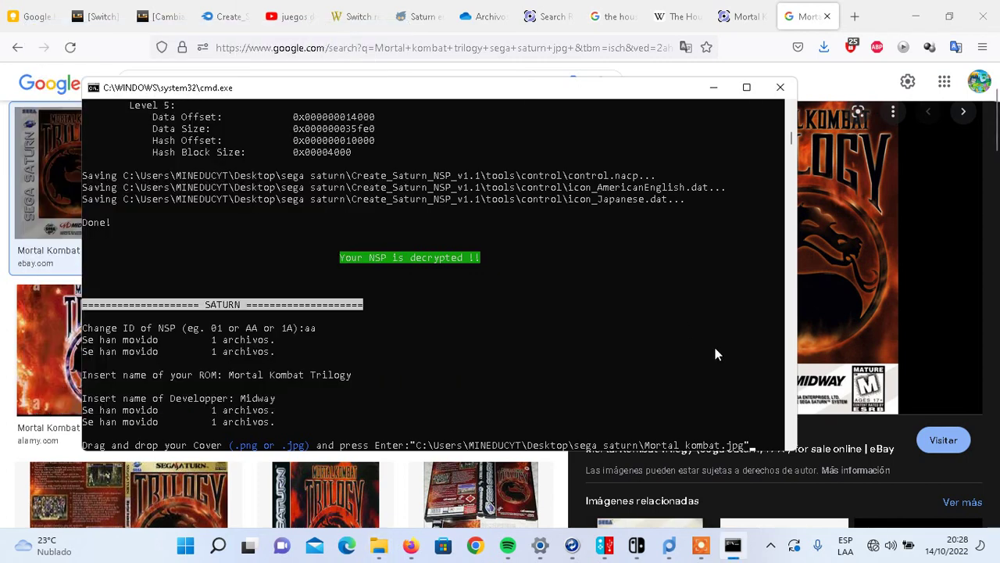
key(Return)
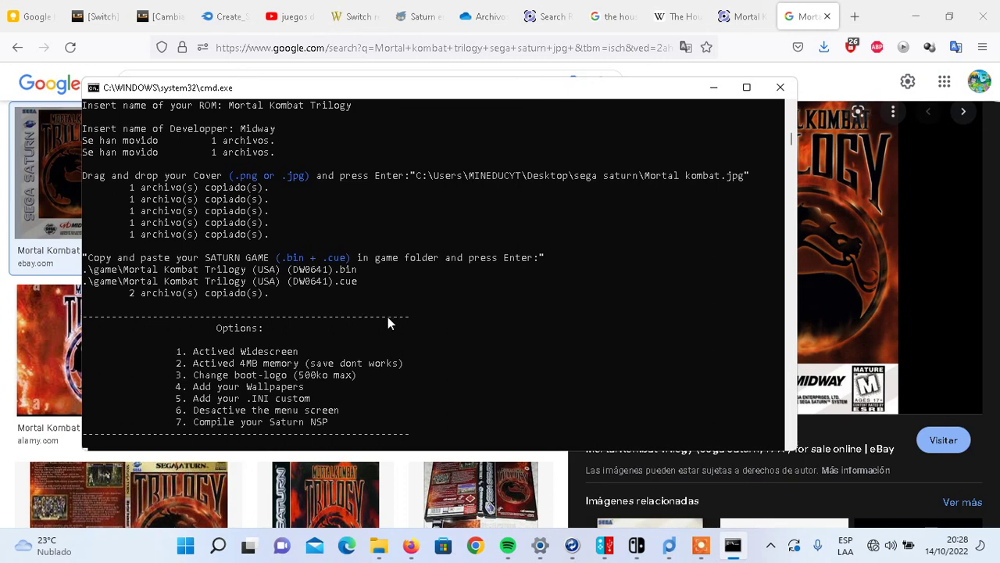
Step: Activate the widescreen option and compile the Saturn NSP
scroll(509, 396, down, 1)
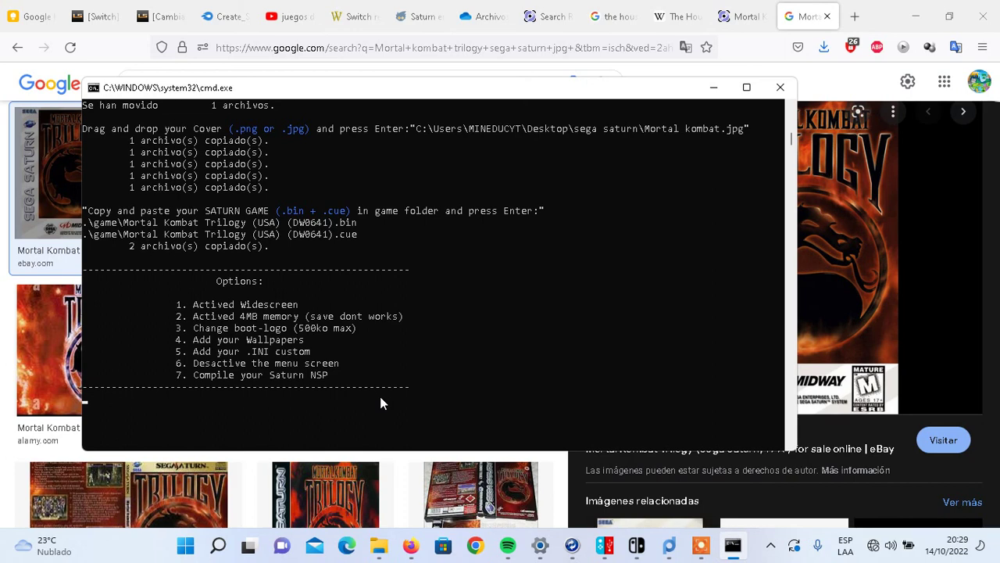
text(1)
key(Return)
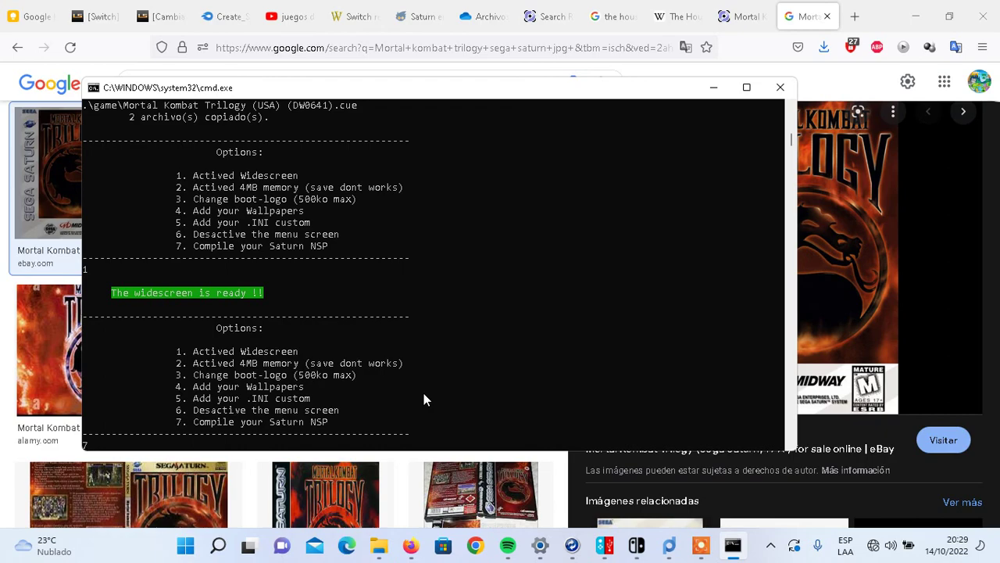
key(Return)
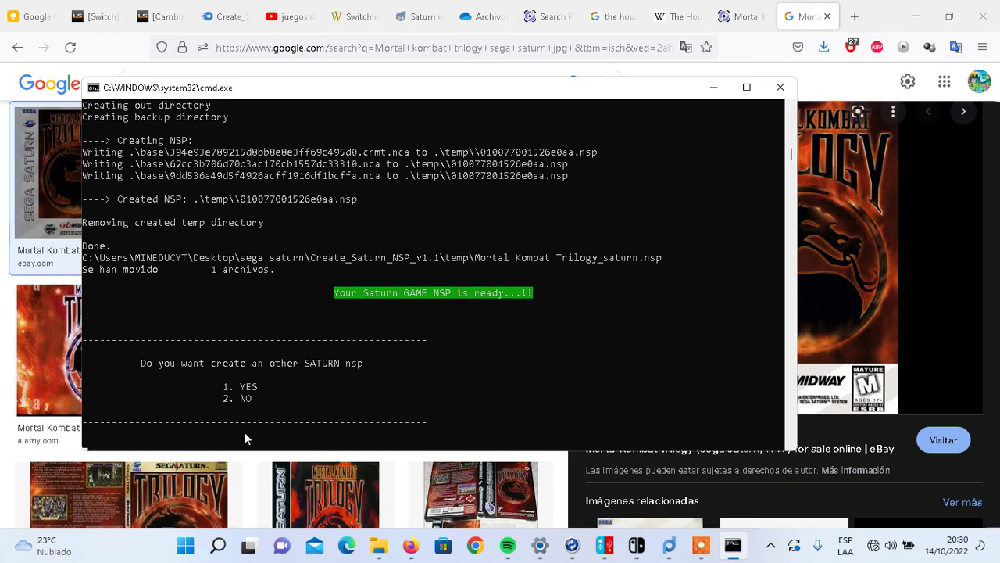
Step: Decline creating another Saturn NSP and open the nsp output folder in File Explorer
text(2)
key(Return)
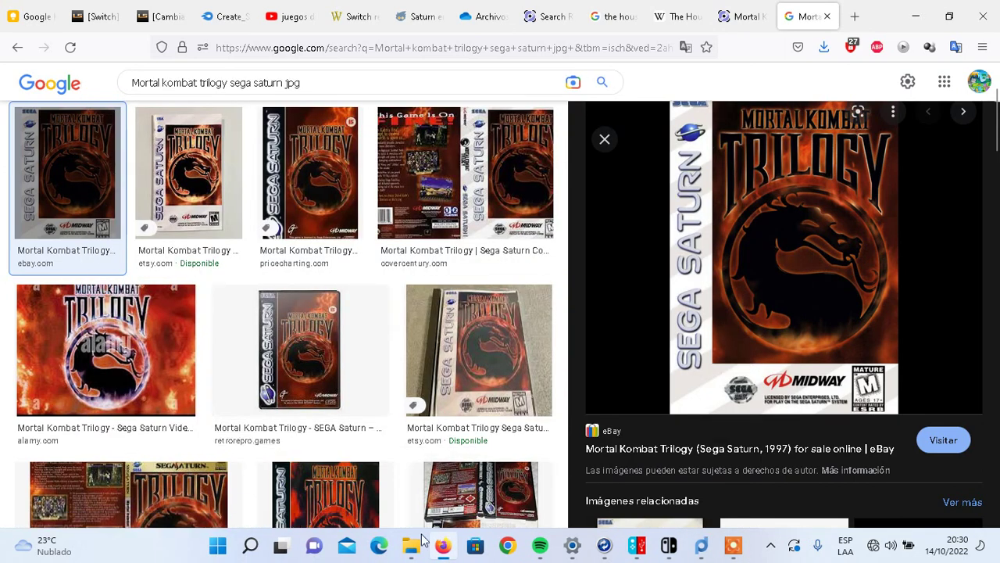
mouse_move(412, 550)
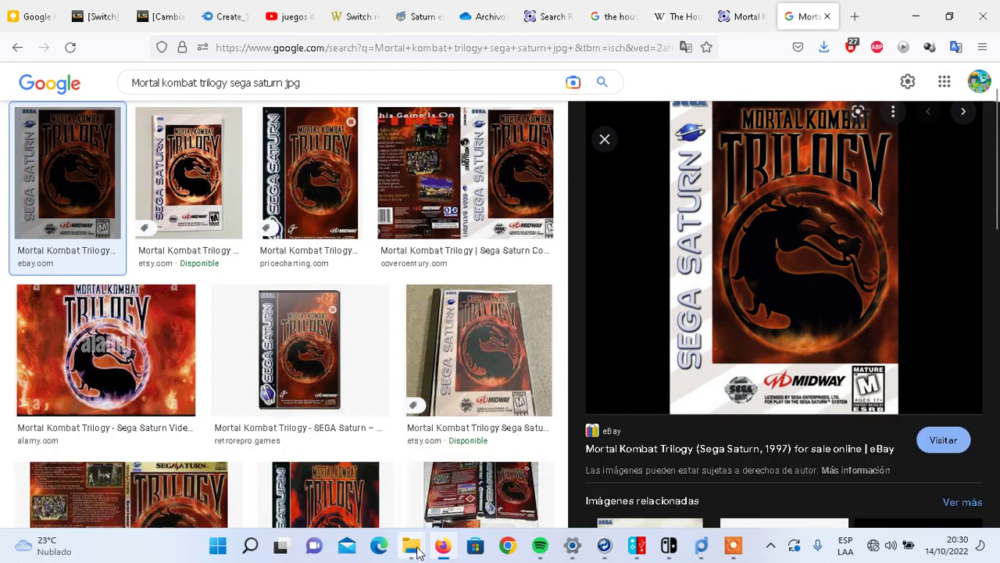
click(239, 478)
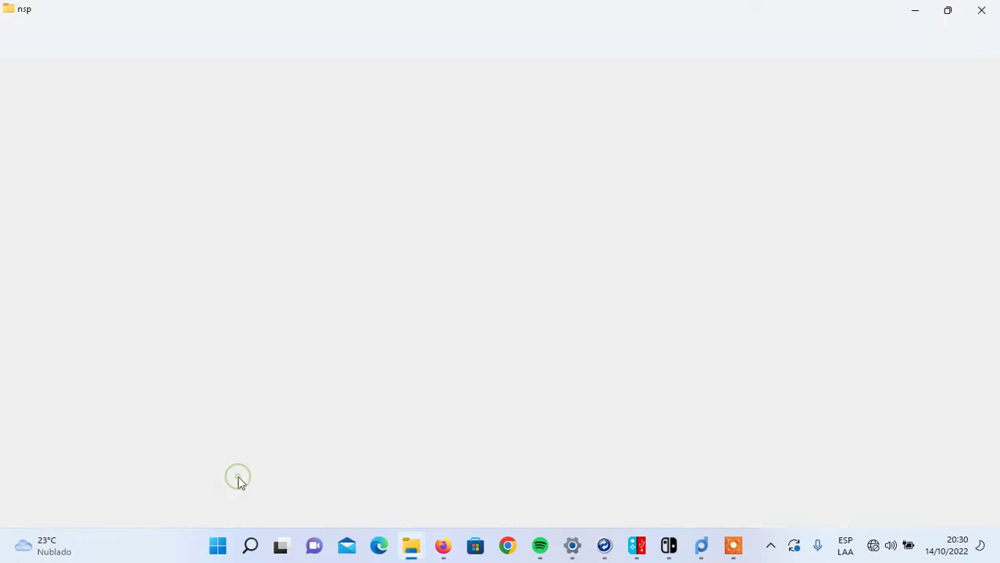
Step: Go back up to the sega saturn folder and locate the Create_Saturn_NSP_v1.1 folder in it
click(85, 77)
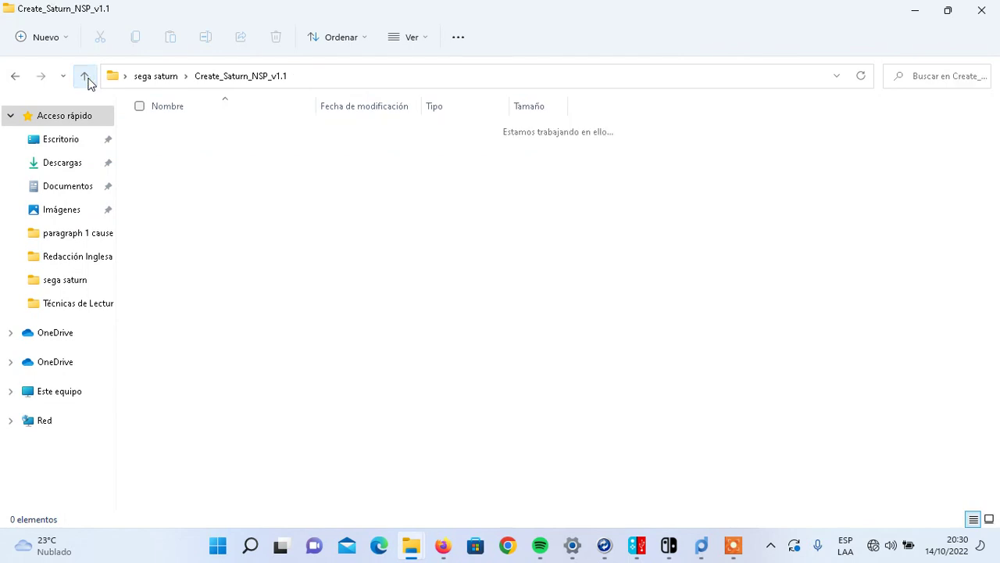
click(296, 389)
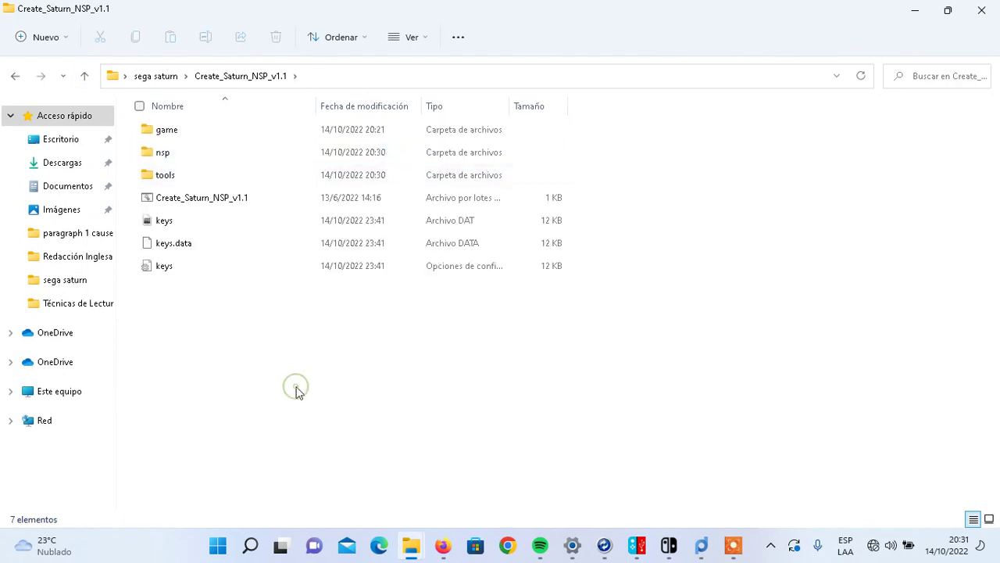
click(84, 78)
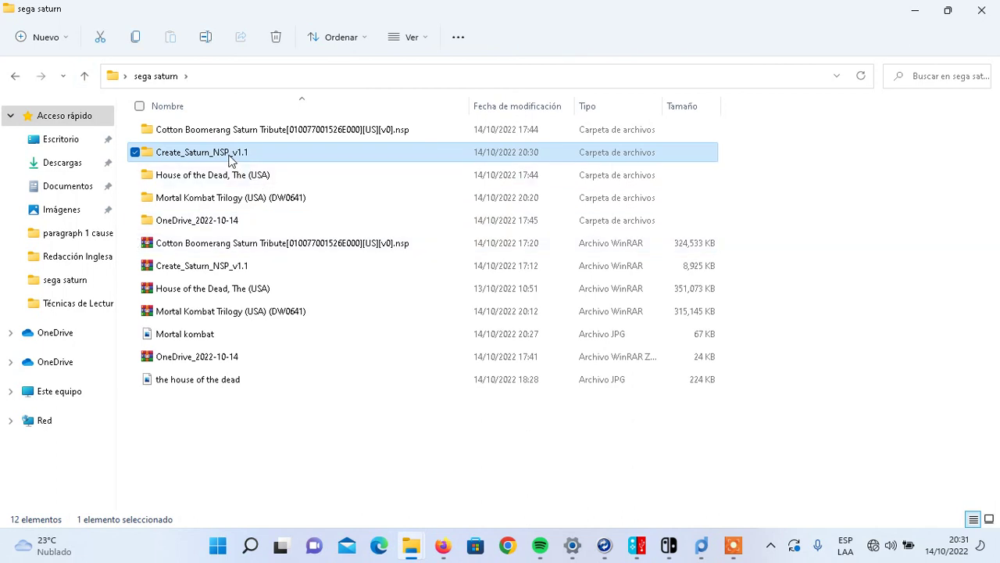
mouse_move(206, 160)
click(235, 154)
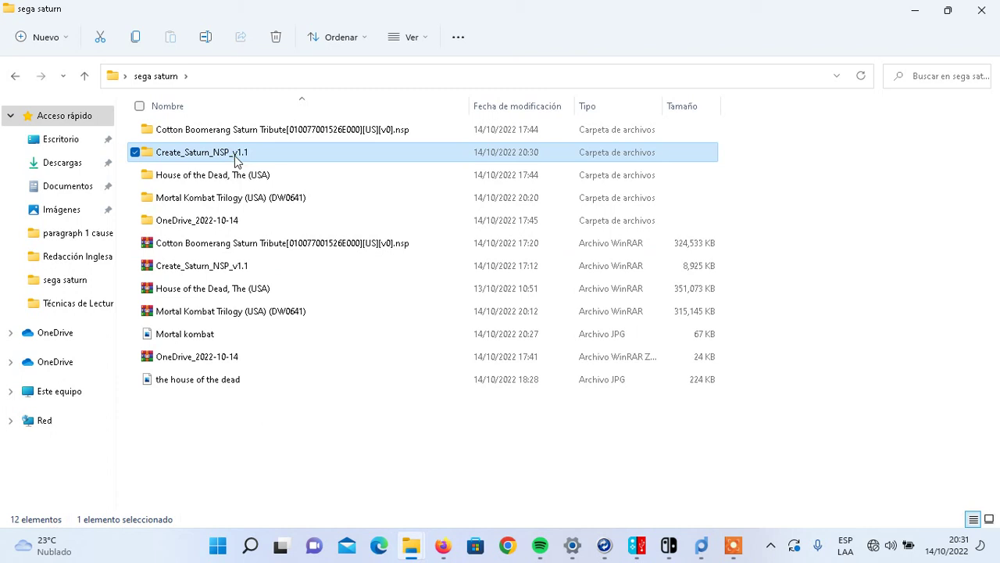
click(298, 427)
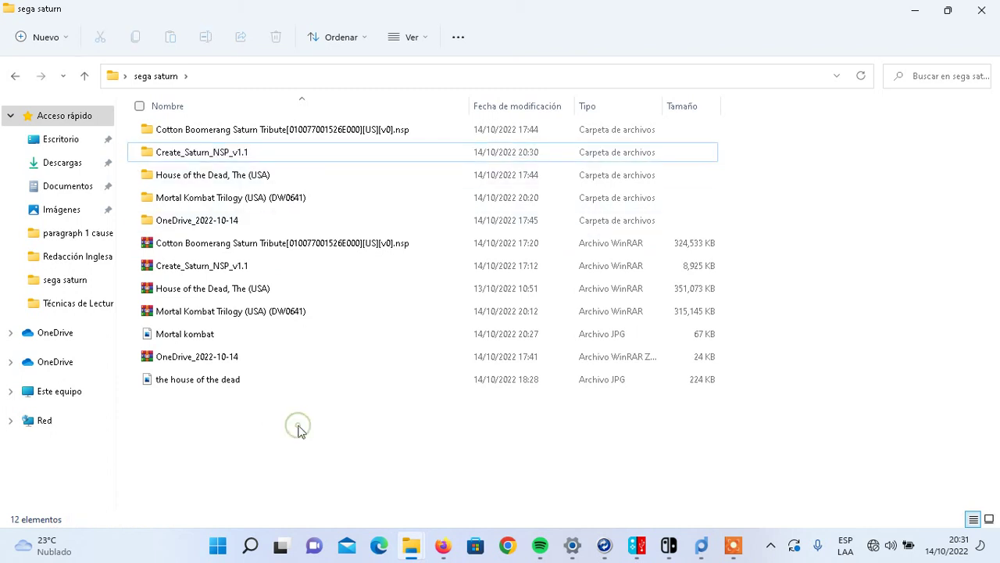
Step: Open the nsp folder inside Create_Saturn_NSP_v1.1 and widen the file name column
double_click(220, 155)
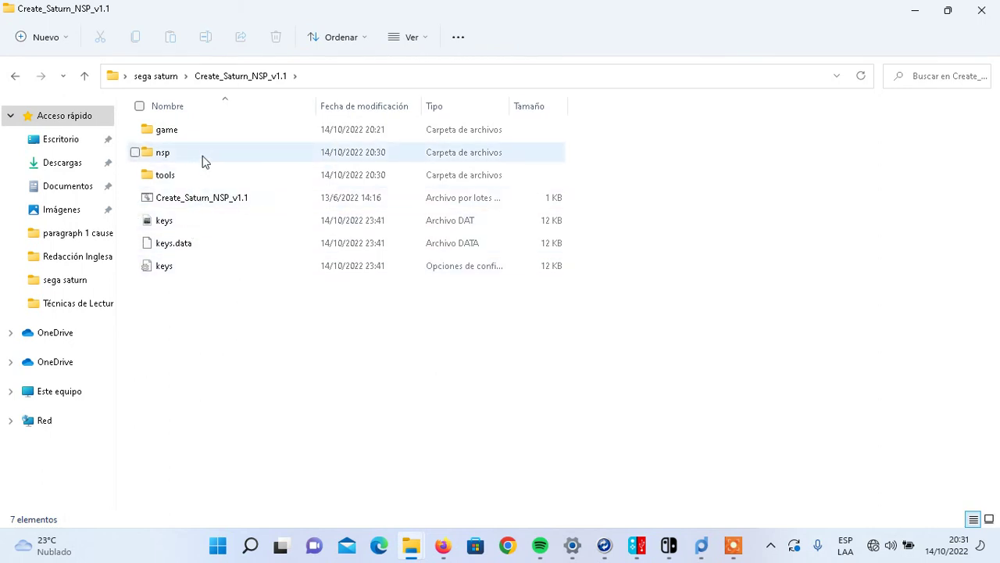
mouse_move(200, 156)
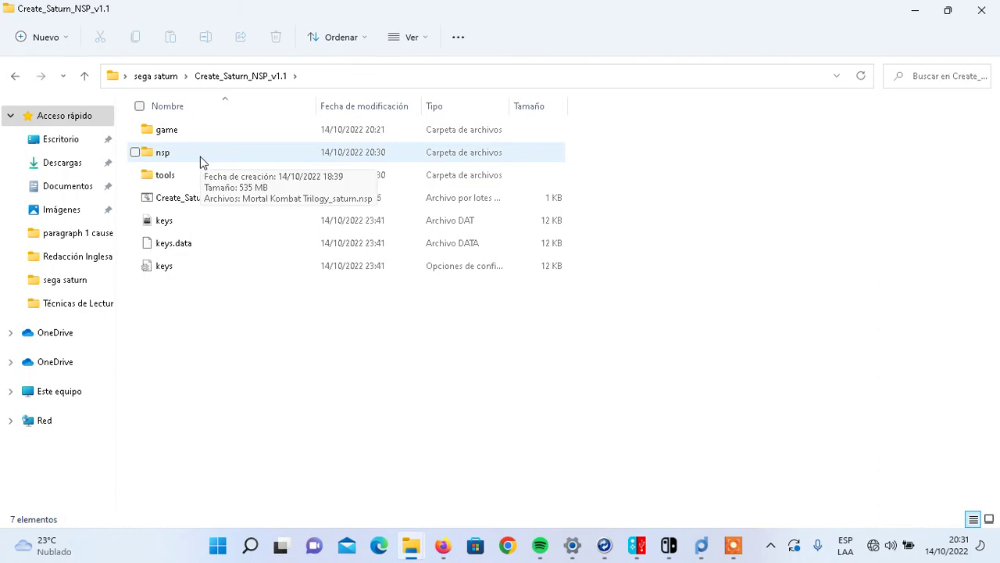
double_click(201, 156)
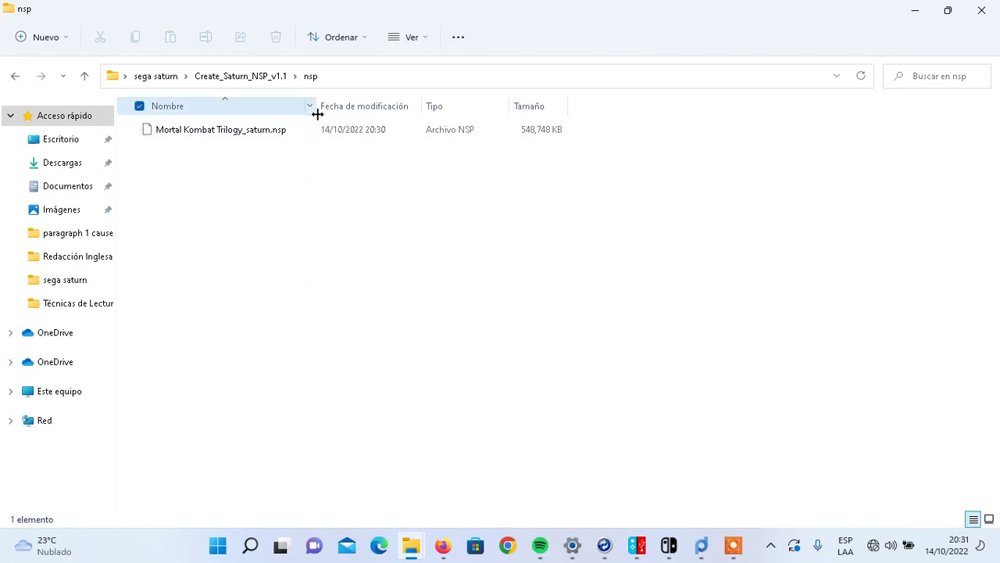
drag(317, 114, 417, 107)
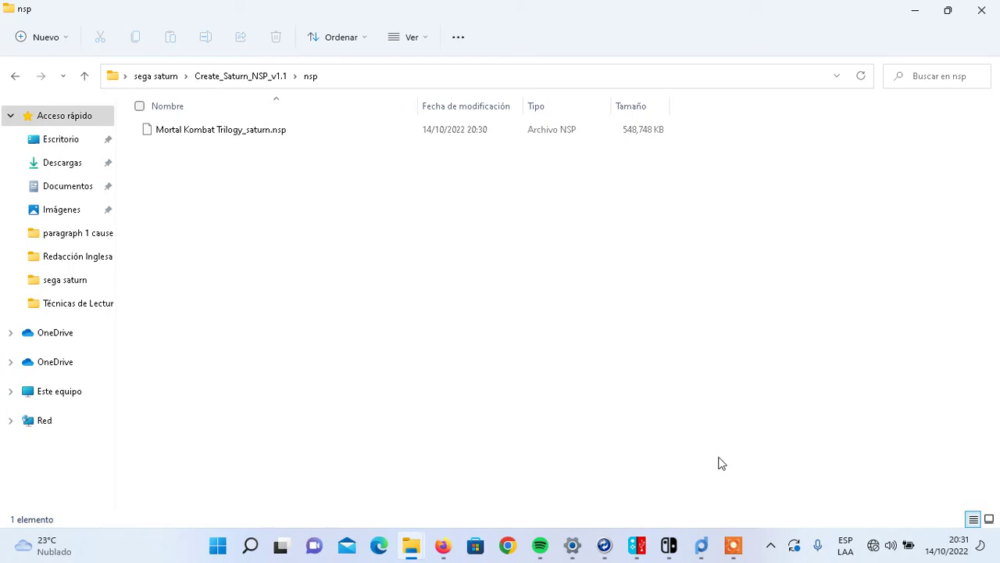
click(735, 549)
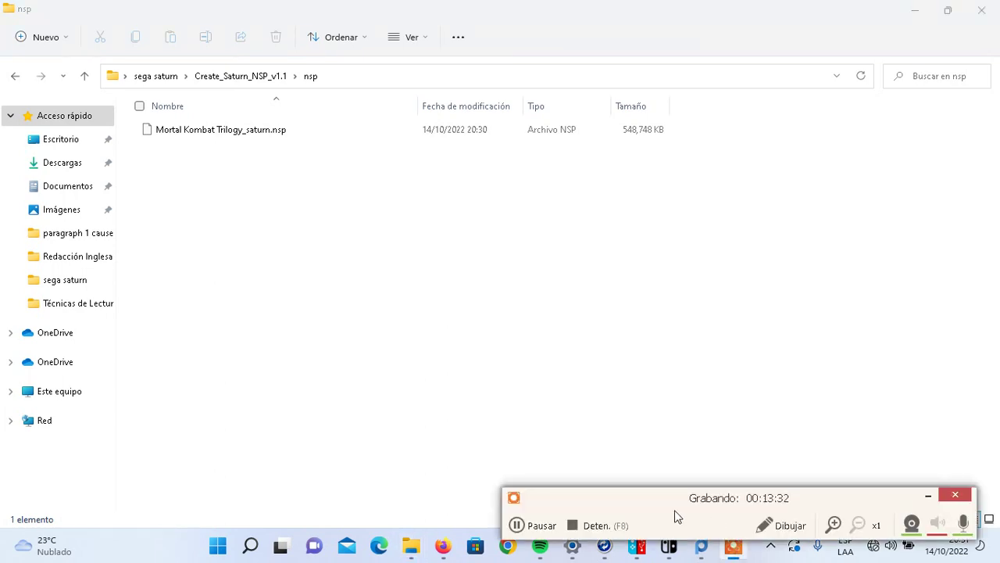